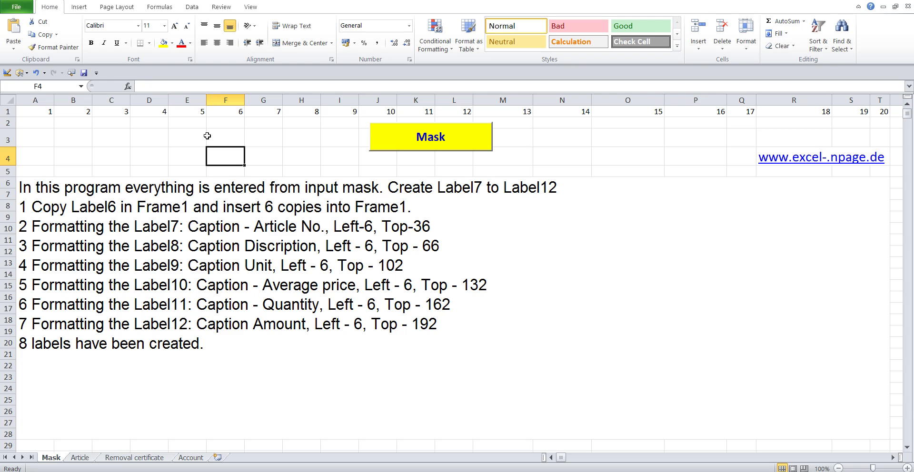
- Enter 21 in cell A2 of the Mask sheet
left_click(40, 119)
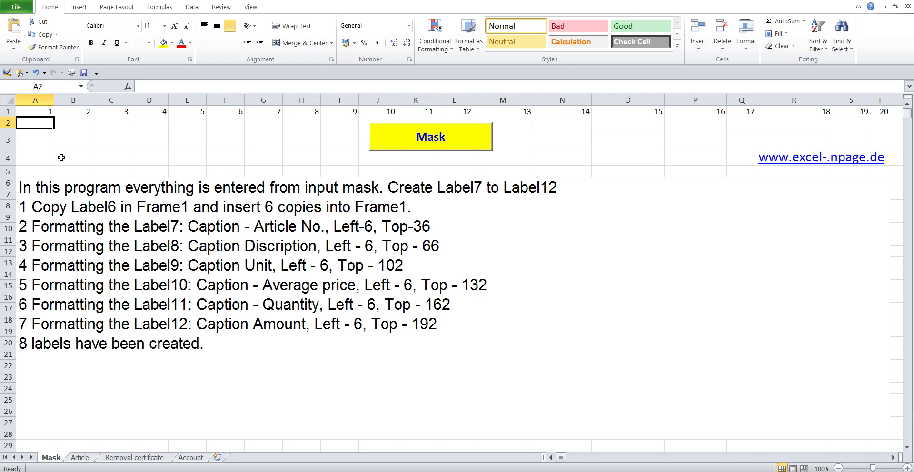
type("21")
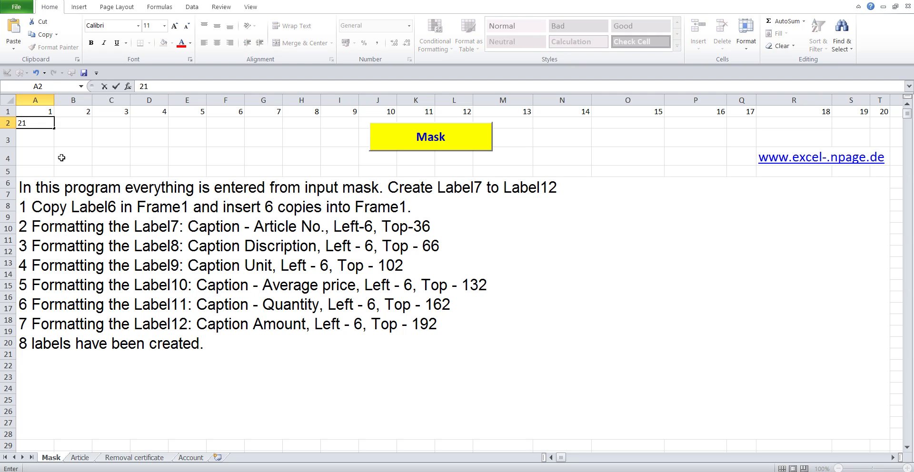
key("Return")
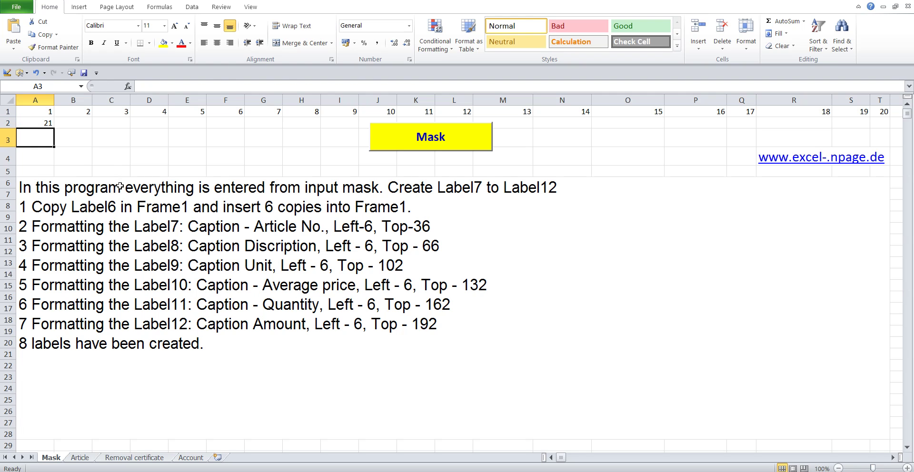
- Highlight the instruction lines in cell A6 to read the Label7–Label12 steps
double_click(120, 186)
left_click_drag(23, 187, 584, 184)
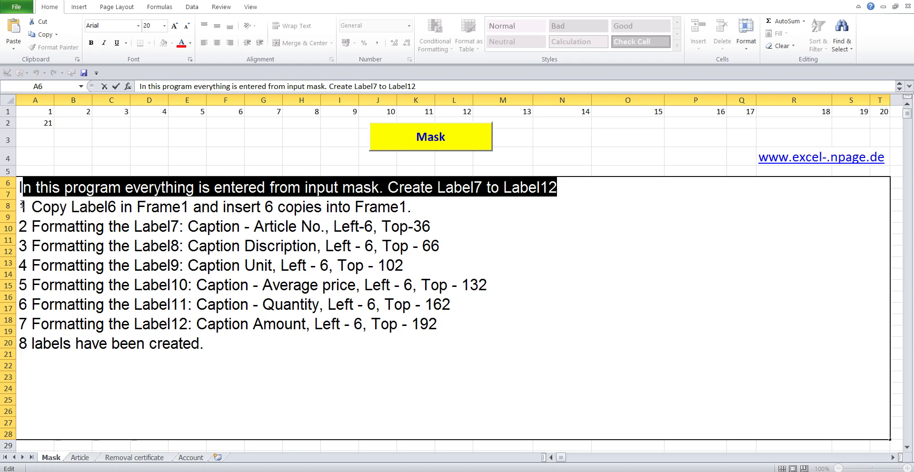
left_click_drag(22, 206, 443, 207)
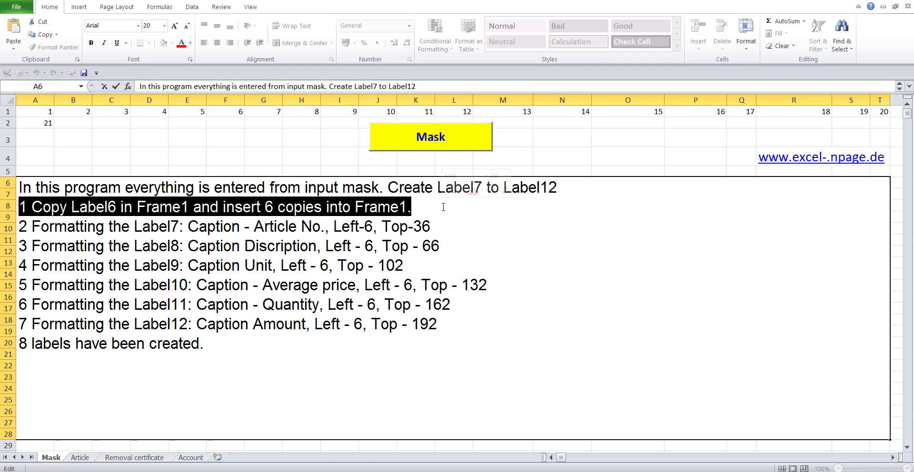
left_click(232, 158)
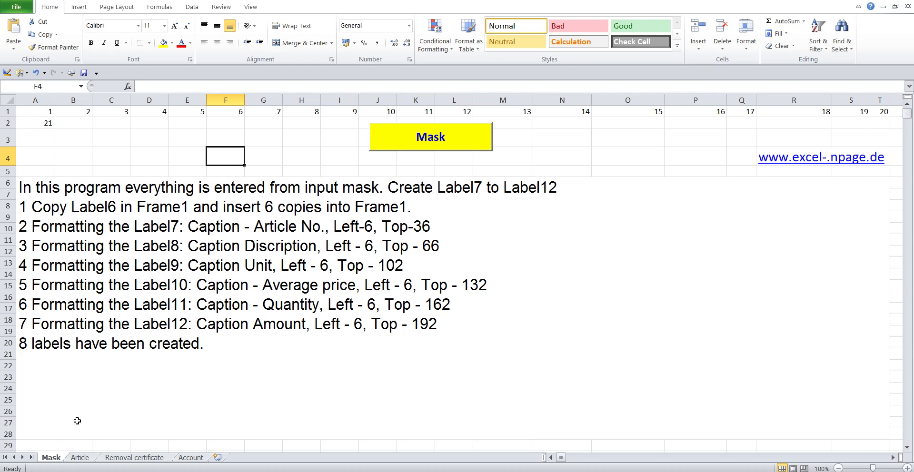
- Open UserForm1 in the VBA form designer from the Mask sheet's View Code
right_click(55, 459)
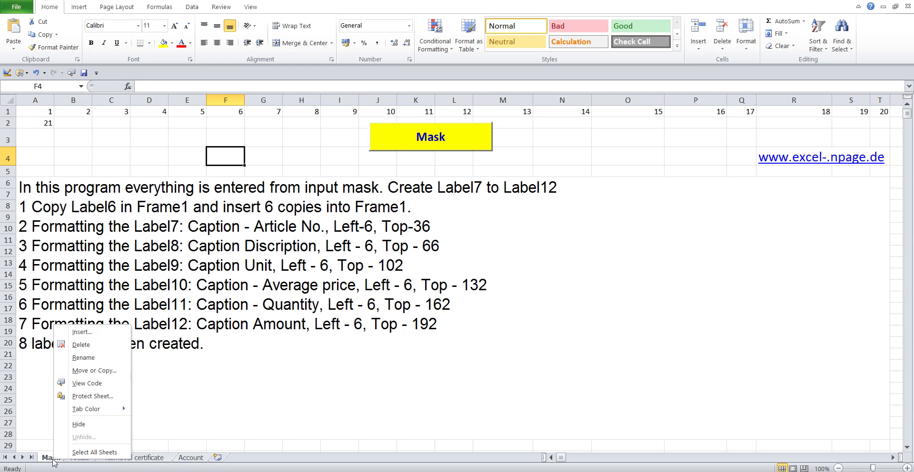
left_click(111, 386)
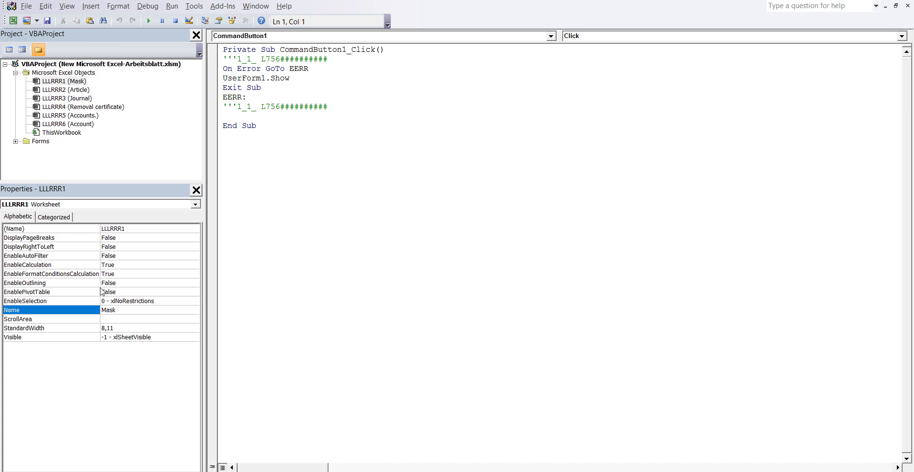
left_click(16, 142)
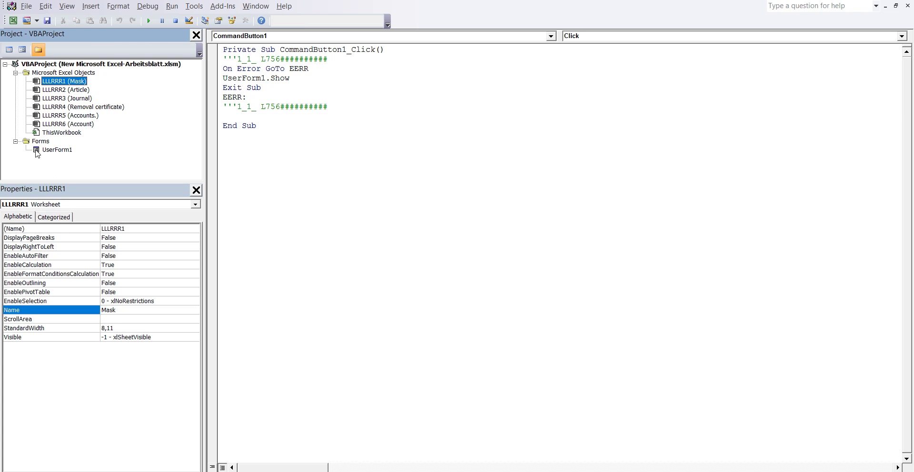
left_click(38, 150)
double_click(38, 150)
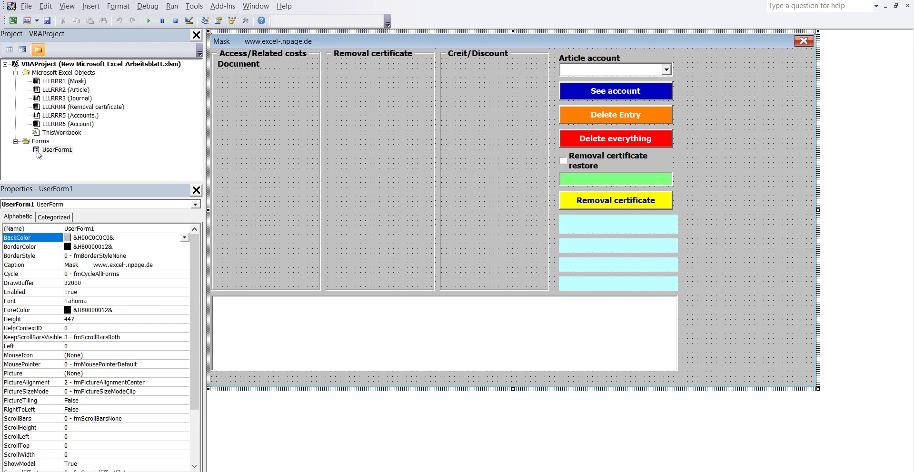
- Select the Document label, Label6, in Frame1 and copy it
left_click(237, 69)
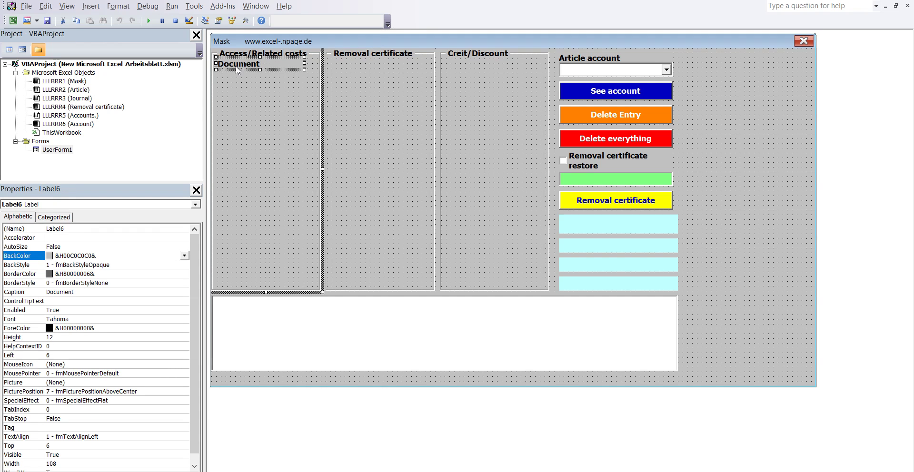
left_click(80, 228)
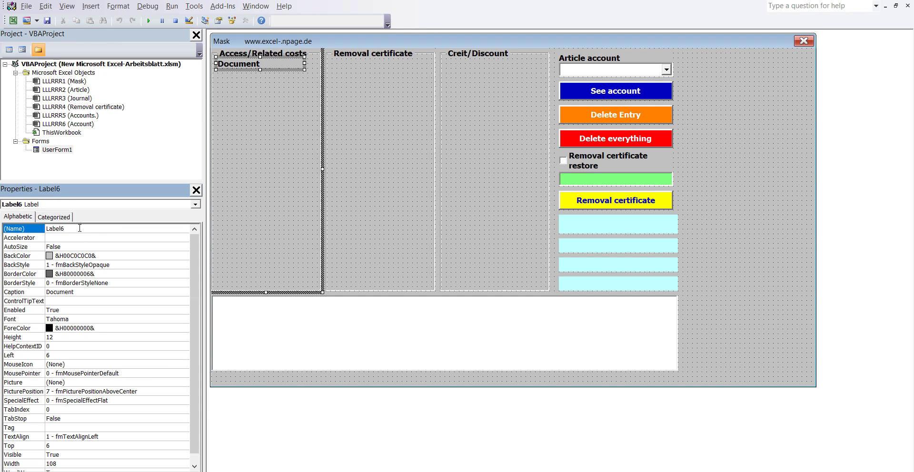
double_click(79, 228)
right_click(266, 69)
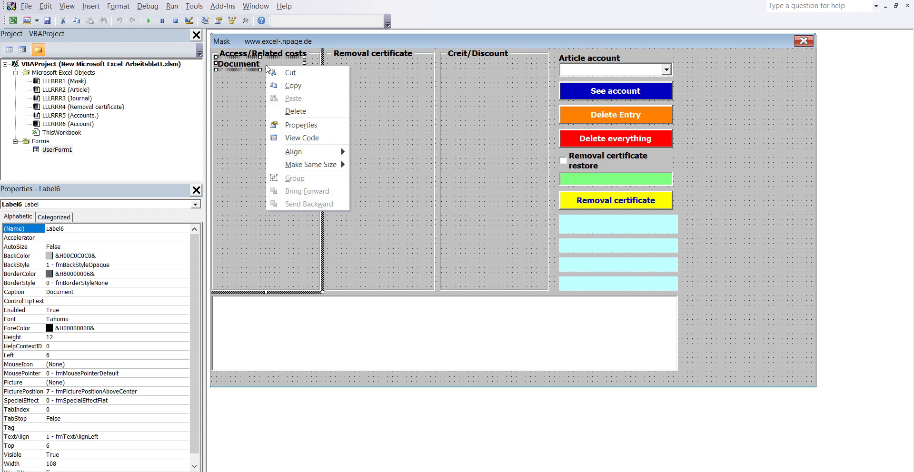
left_click(296, 86)
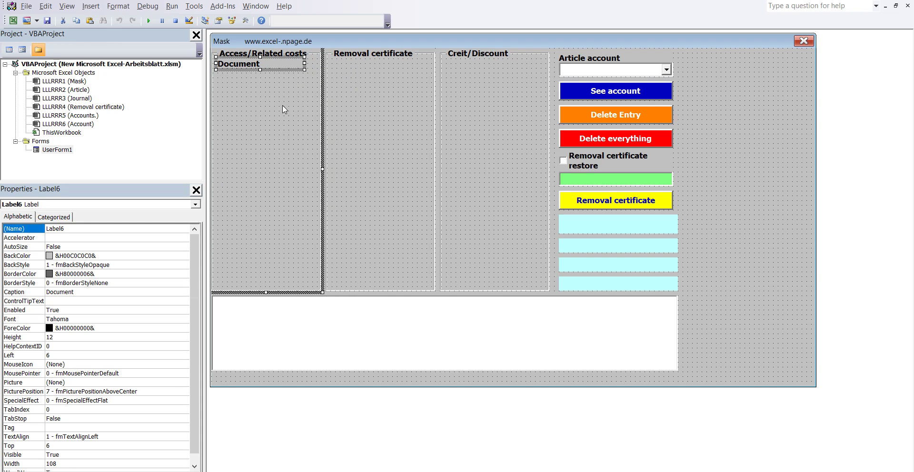
- Paste three copies of the Document label into Frame1, stacking each below the previous
left_click(242, 156)
right_click(243, 157)
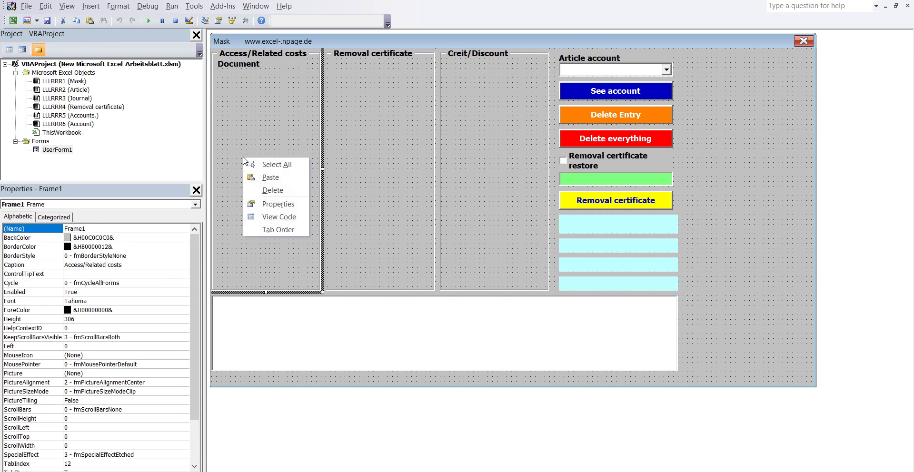
left_click(265, 178)
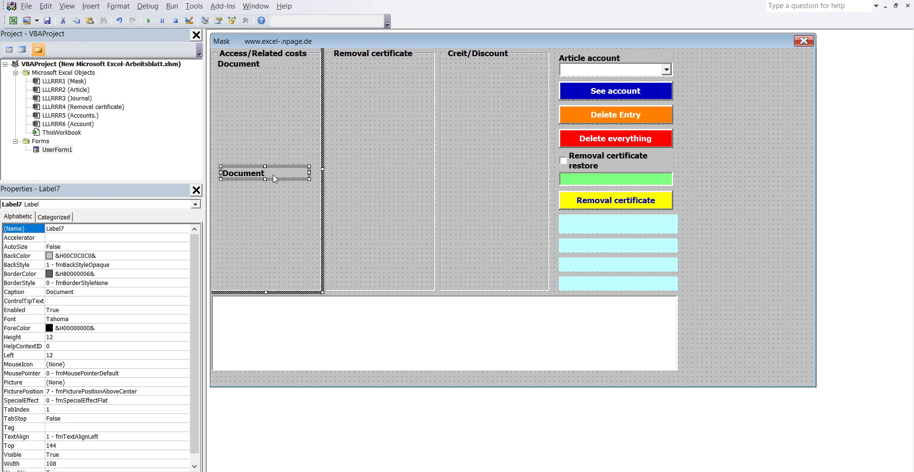
left_click_drag(273, 178, 274, 197)
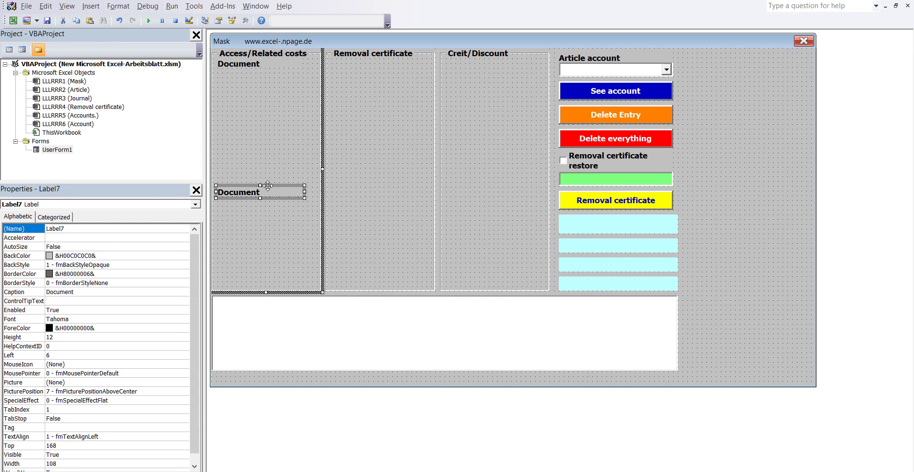
left_click(260, 161)
right_click(261, 161)
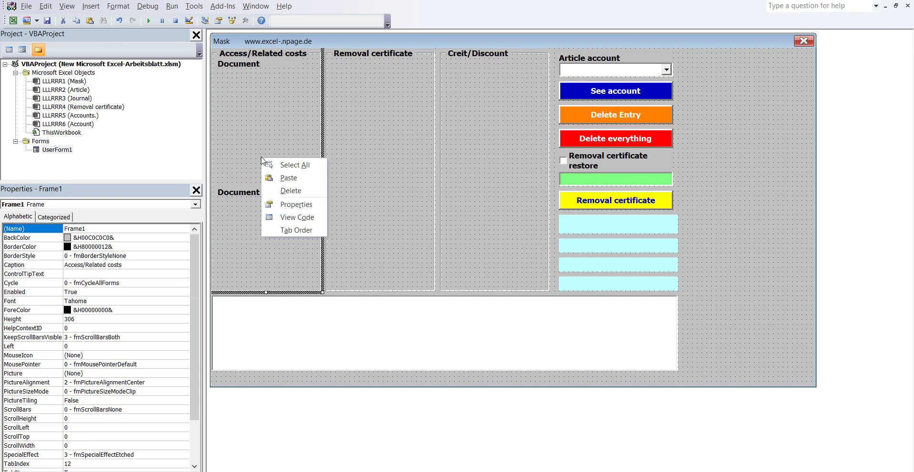
left_click(281, 179)
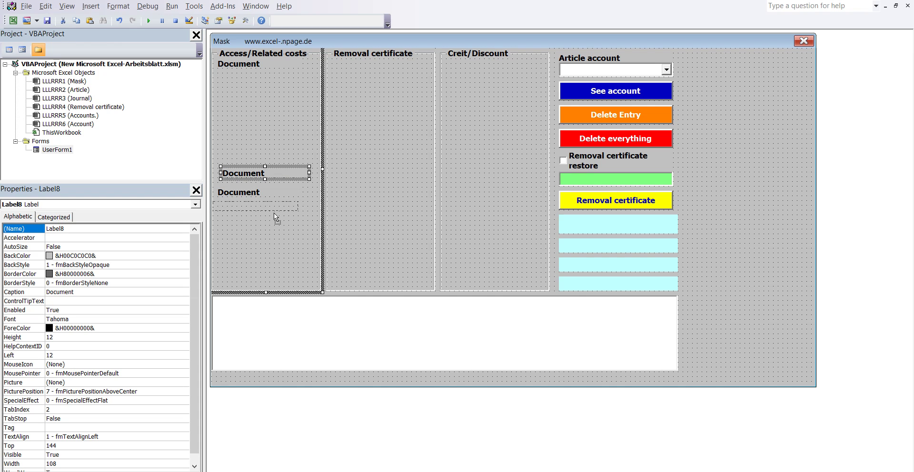
left_click_drag(273, 212, 273, 213)
right_click(277, 157)
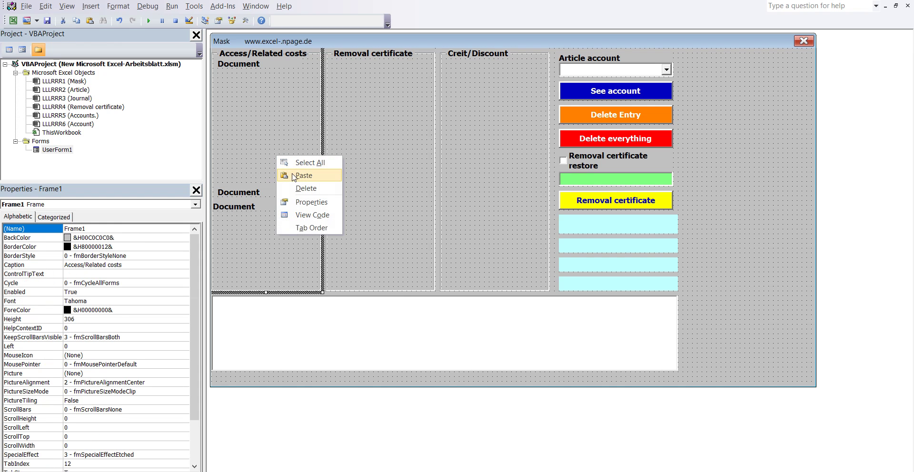
left_click(293, 176)
left_click_drag(287, 179, 280, 232)
- Paste three more copies beneath them to complete Label7–Label12, then select Label7
right_click(267, 154)
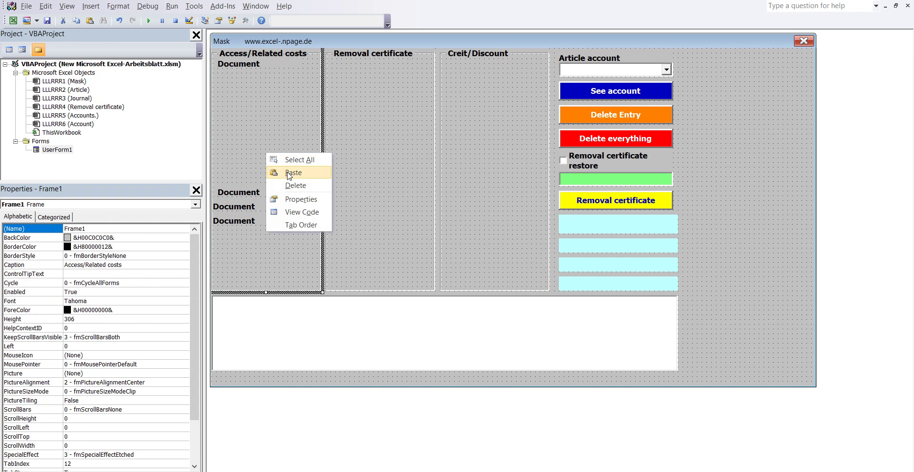
left_click(289, 174)
left_click_drag(289, 175, 278, 239)
right_click(270, 154)
left_click(291, 173)
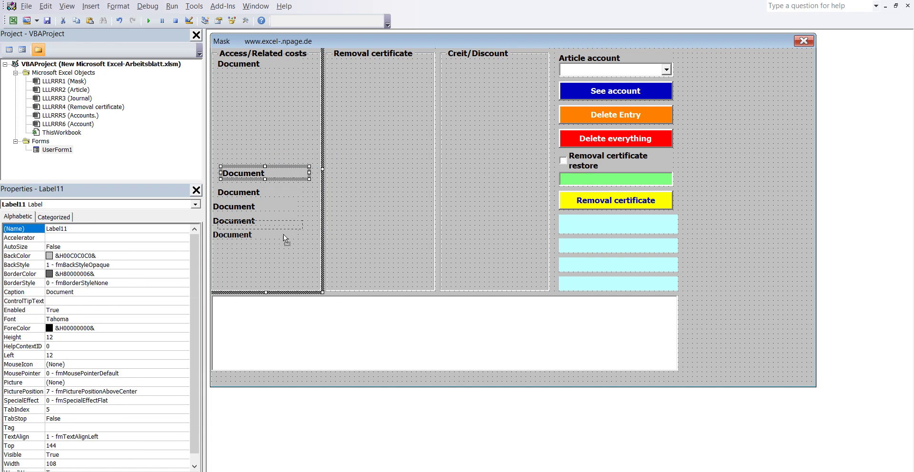
left_click_drag(283, 238, 281, 255)
right_click(268, 147)
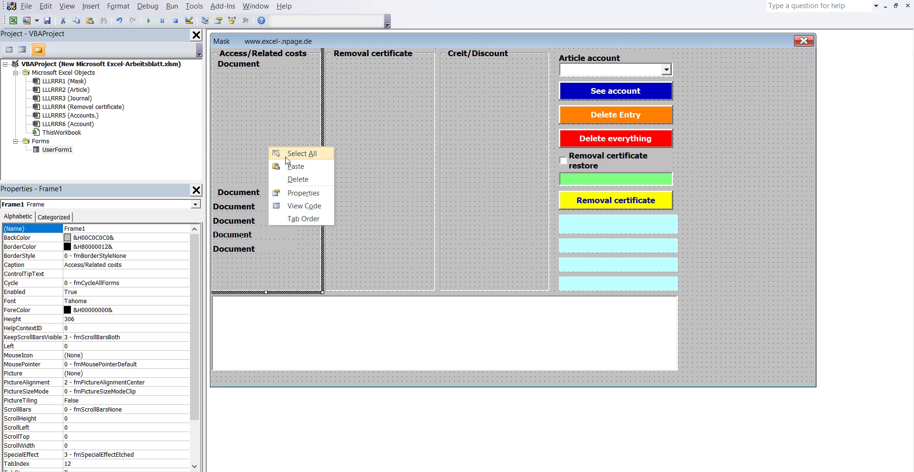
left_click(291, 167)
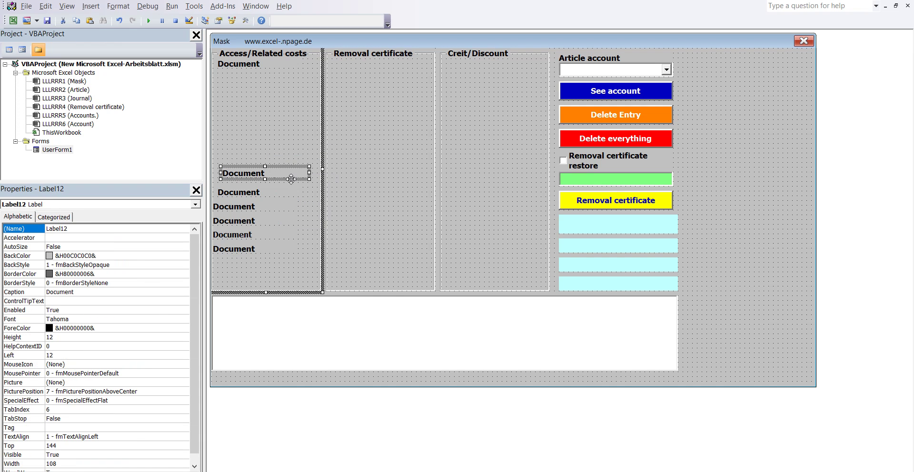
left_click_drag(291, 178, 279, 271)
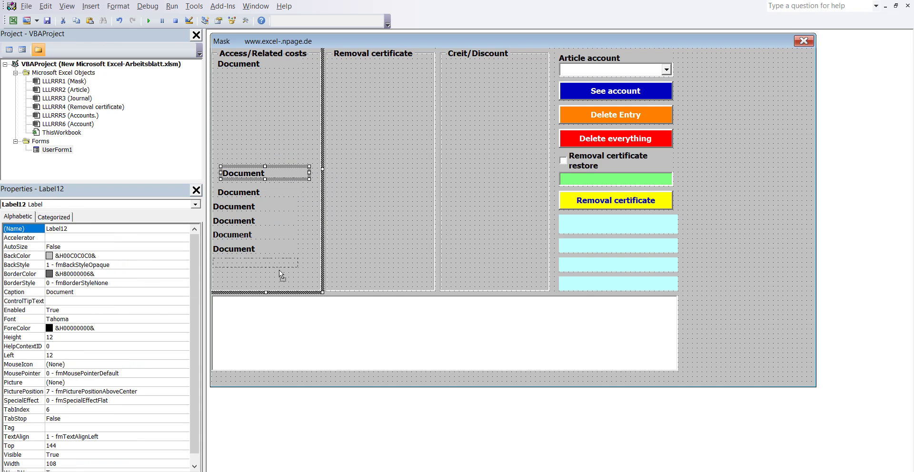
left_click(249, 192)
left_click(61, 229)
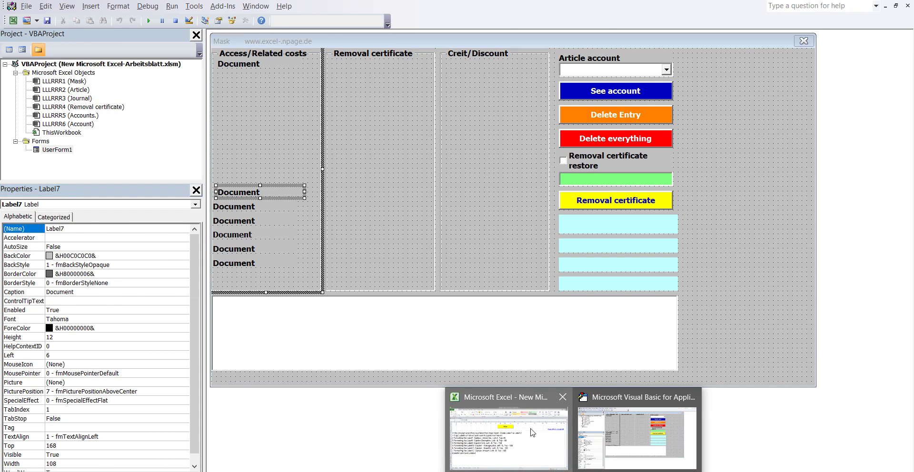
- Copy the text 'Article No.' from the Label7 line of the instructions in cell A6
left_click(520, 414)
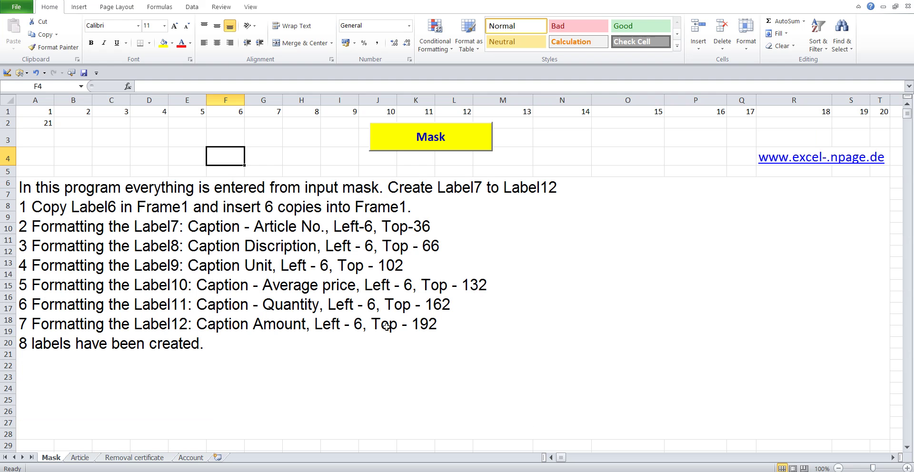
left_click(177, 227)
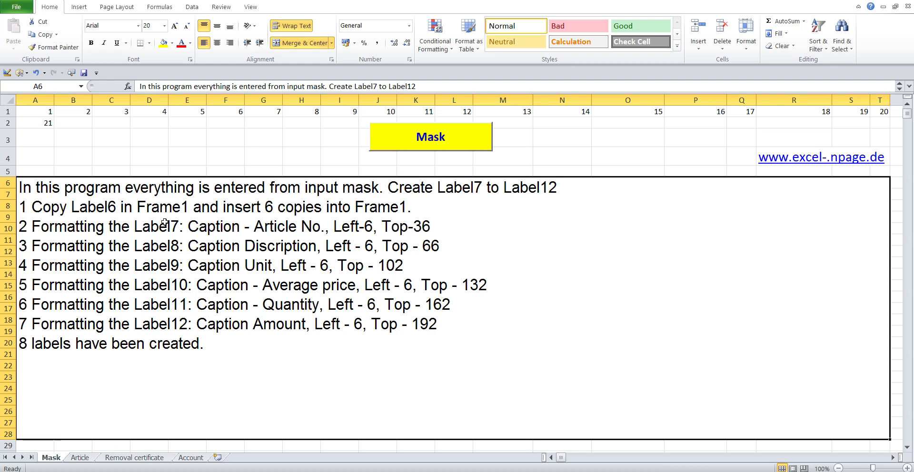
double_click(104, 227)
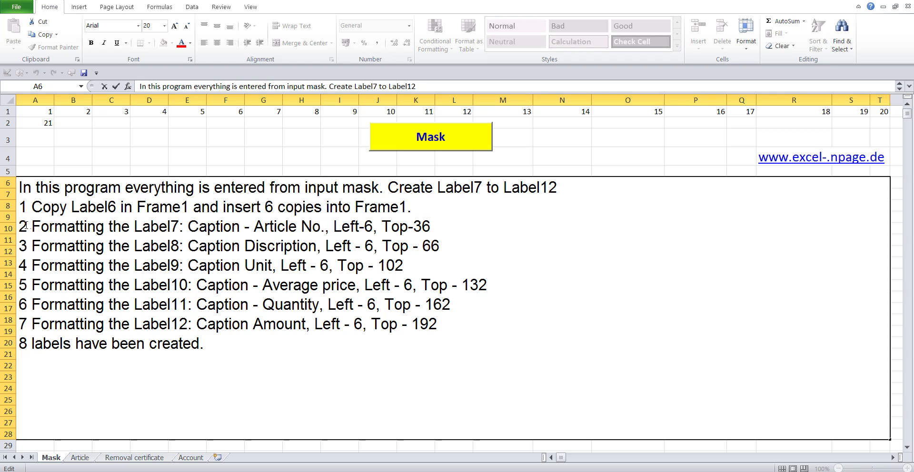
left_click_drag(19, 226, 441, 230)
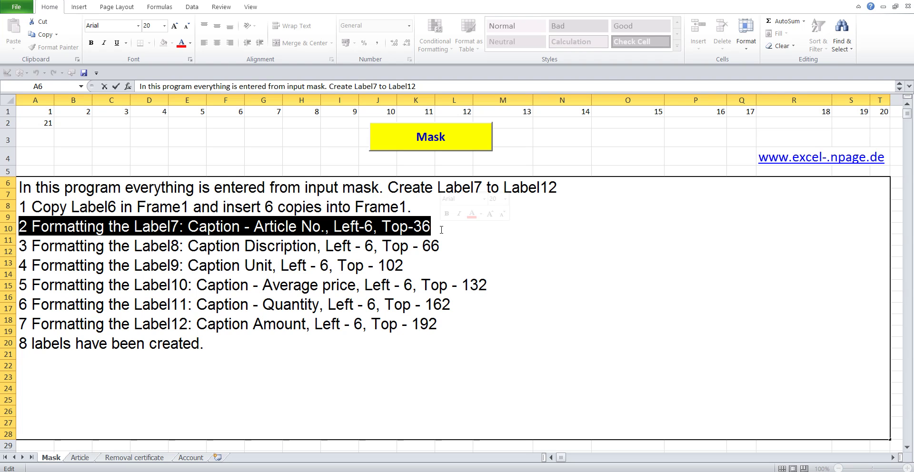
left_click(269, 235)
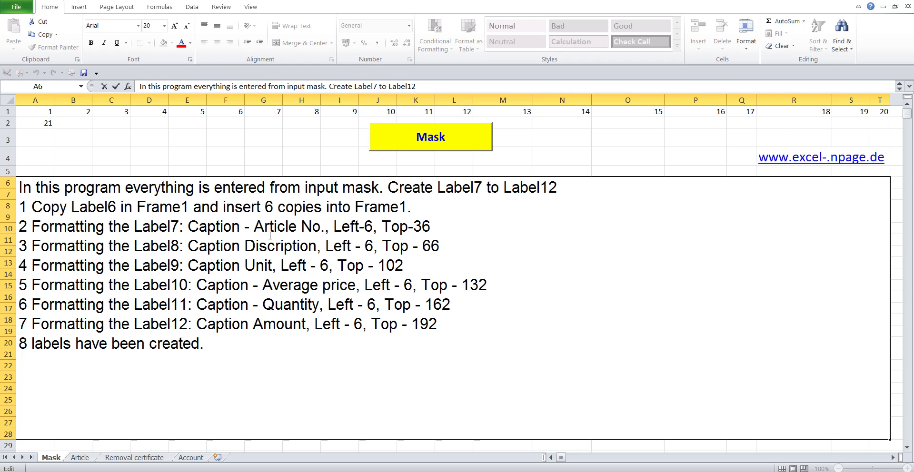
mouse_move(253, 226)
left_mouse_down()
mouse_move(330, 226)
mouse_move(314, 231)
left_mouse_up()
left_click(277, 230)
mouse_move(255, 227)
left_mouse_down()
mouse_move(339, 227)
mouse_move(311, 228)
left_mouse_up()
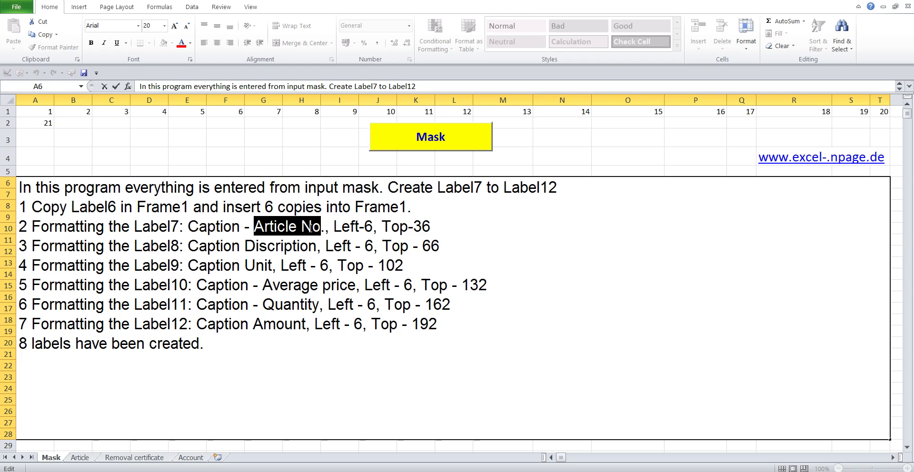
mouse_move(253, 227)
left_mouse_down()
mouse_move(339, 228)
mouse_move(323, 231)
left_mouse_up()
right_click(323, 230)
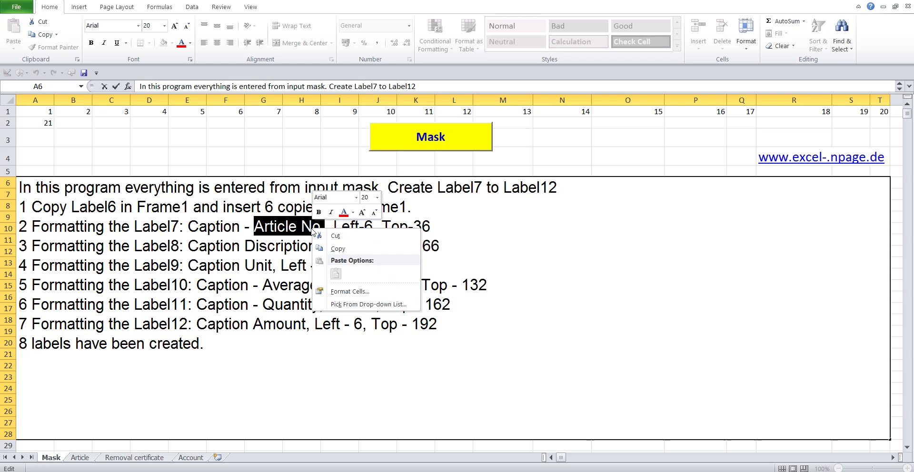
left_click(338, 248)
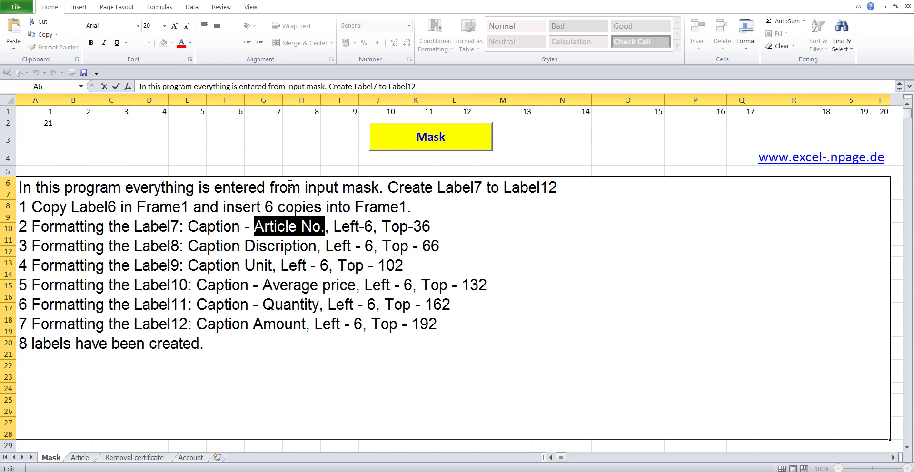
left_click(274, 158)
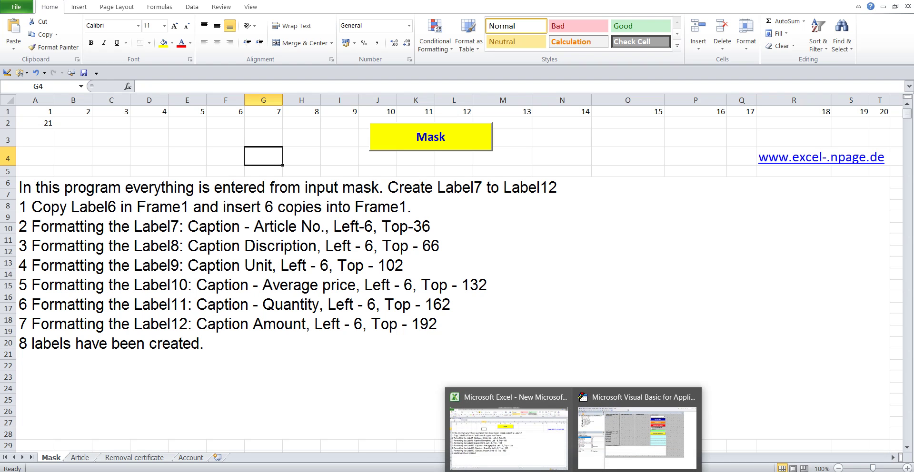
- Replace Label7's caption 'Document' with 'Article No.'
left_click(609, 438)
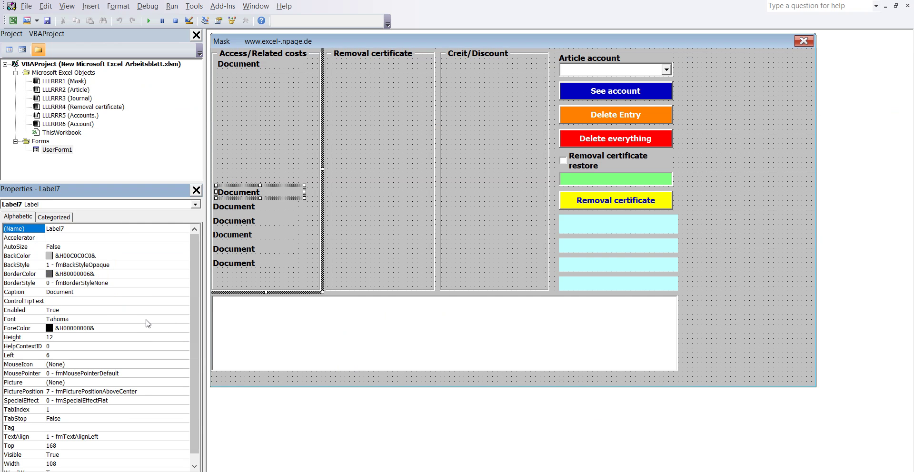
double_click(68, 228)
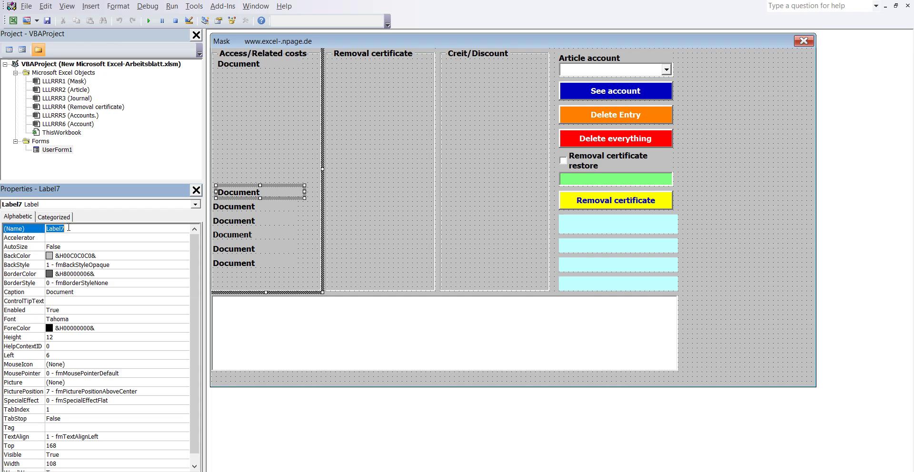
left_click(84, 295)
double_click(84, 291)
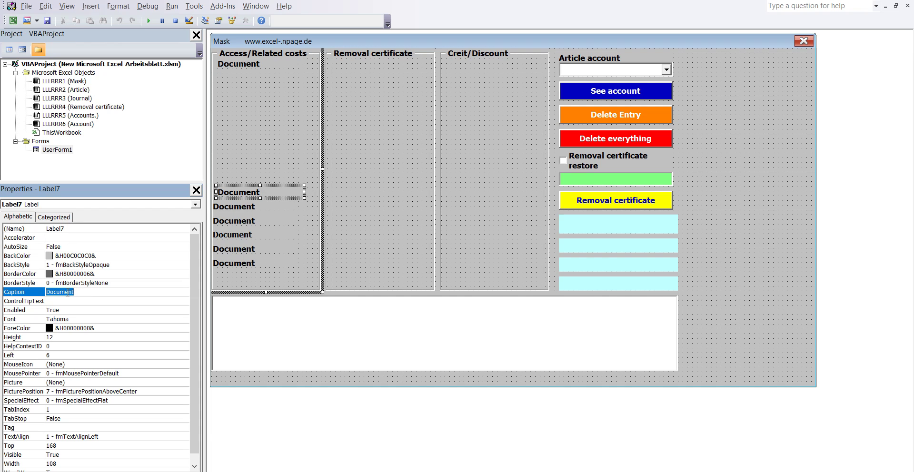
right_click(68, 293)
left_click(101, 338)
- Set Label7 to Left 6 and Top 36, clearing a value mistakenly typed into Tag
double_click(57, 356)
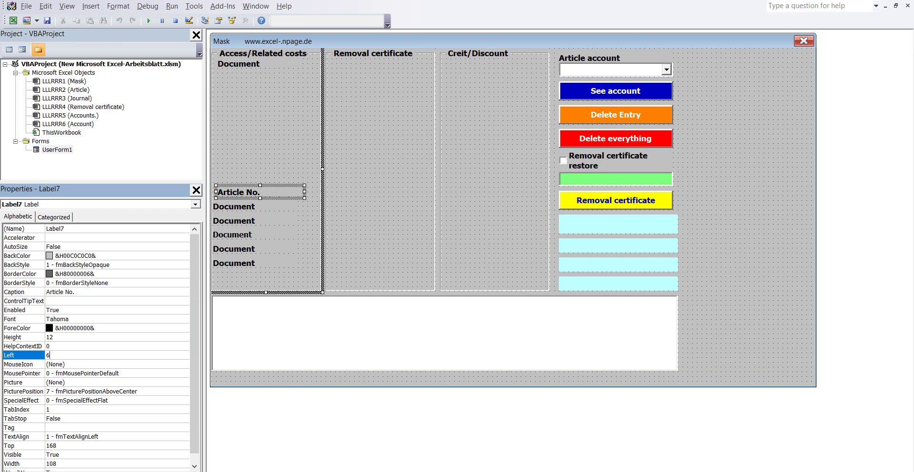
left_click(55, 429)
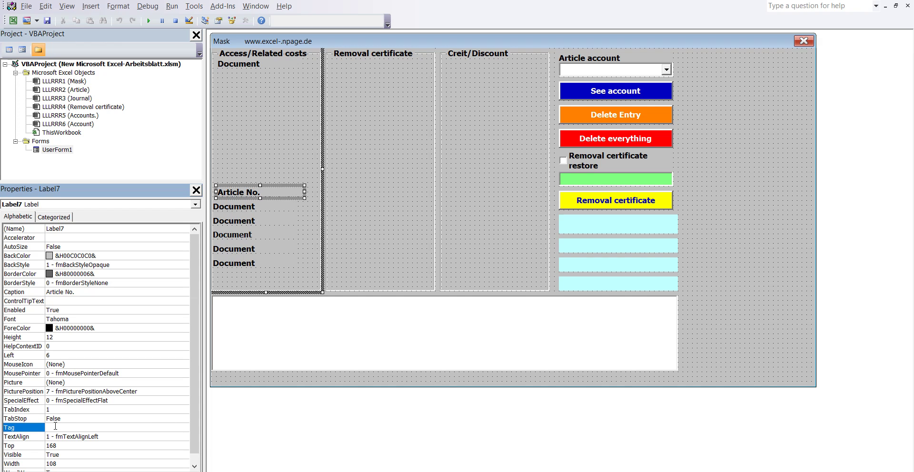
type("3")
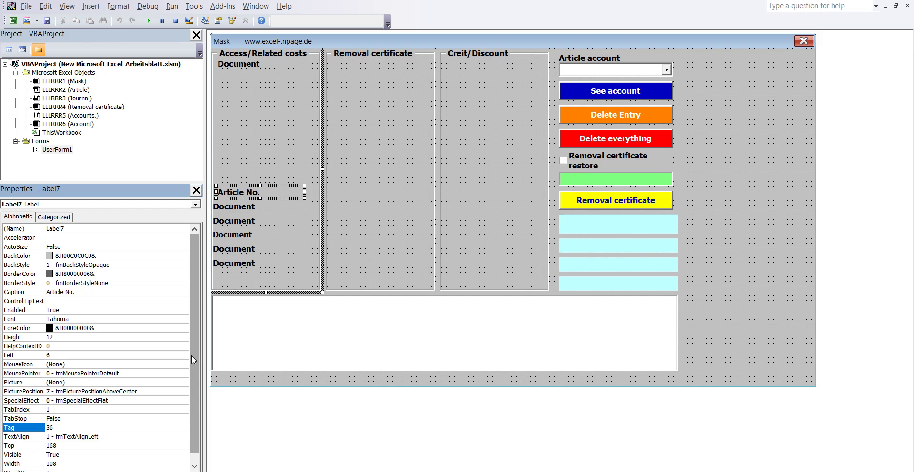
double_click(59, 427)
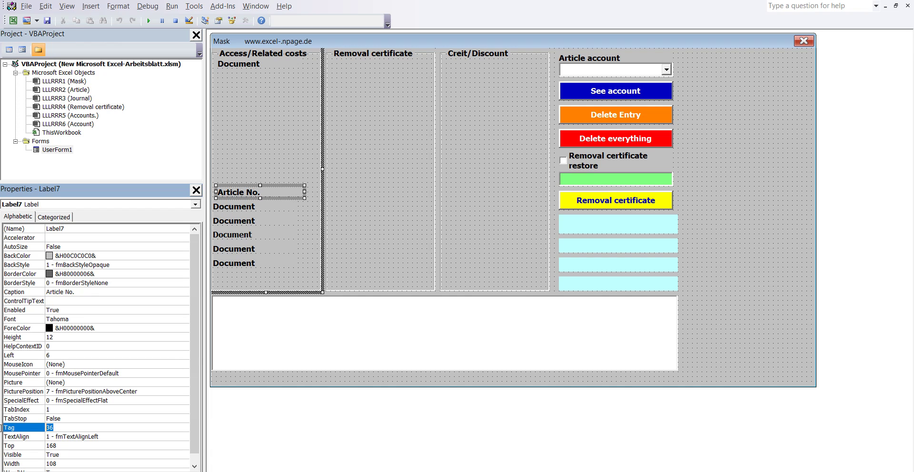
key("BackSpace")
double_click(58, 446)
type("36")
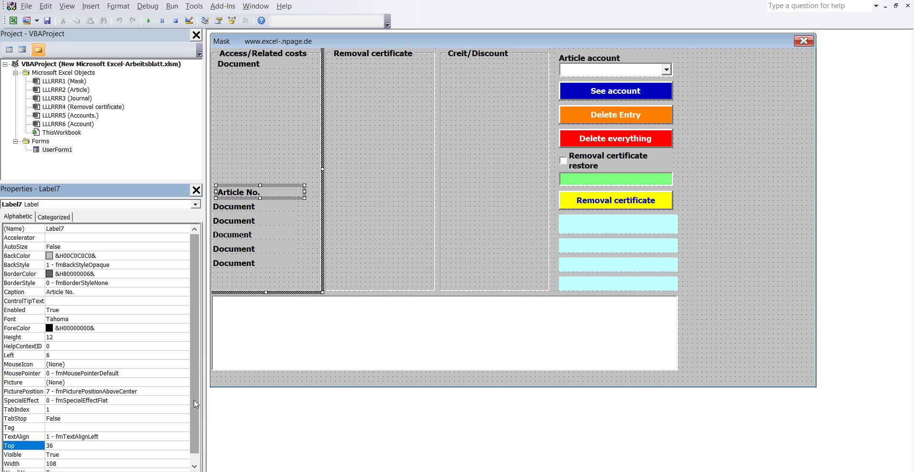
key("Return")
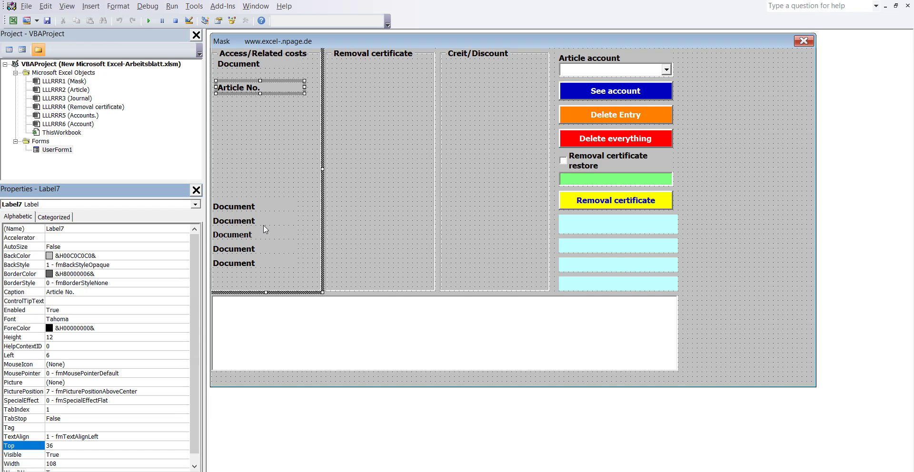
- Select Label8, then copy 'Caption Discription' from its instruction line in Excel
left_click(253, 207)
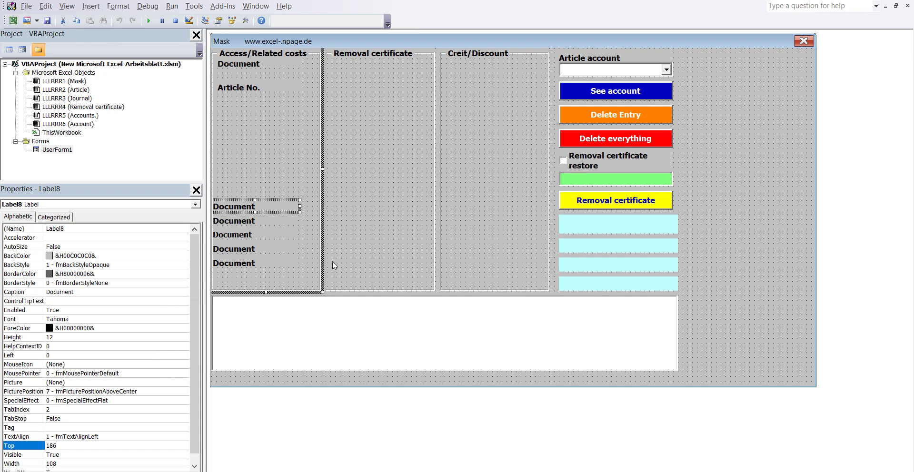
left_click(74, 230)
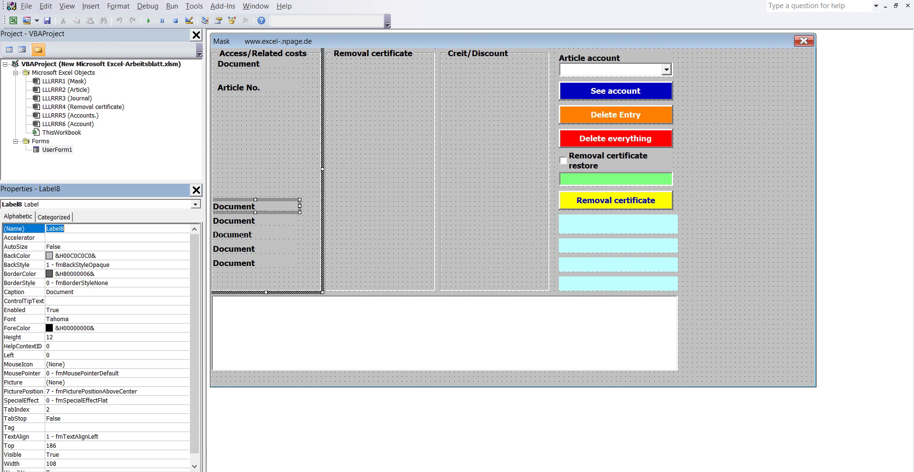
left_click(512, 424)
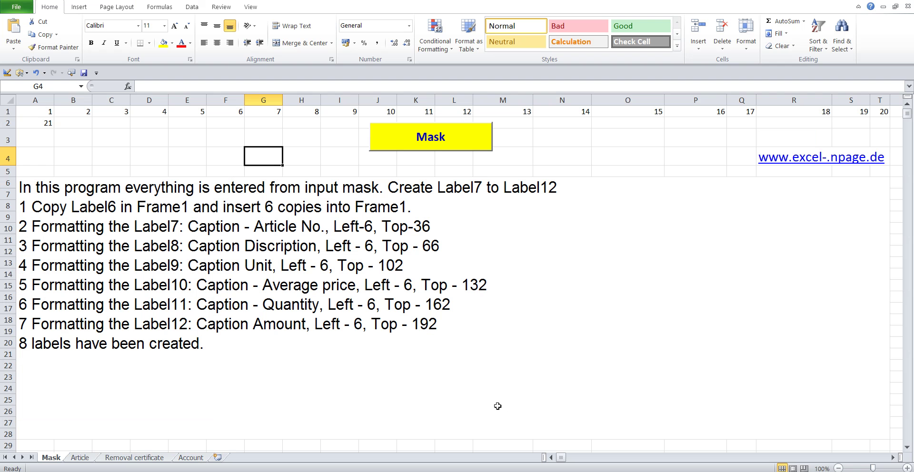
double_click(275, 227)
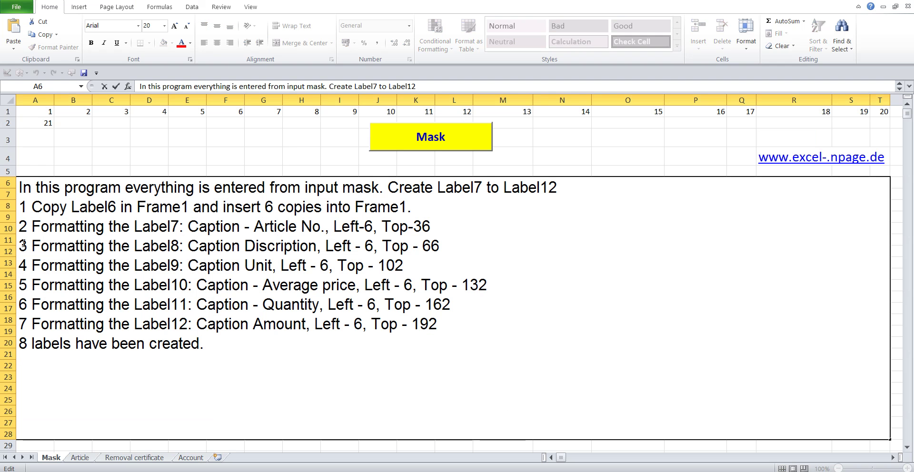
left_click_drag(23, 243, 505, 255)
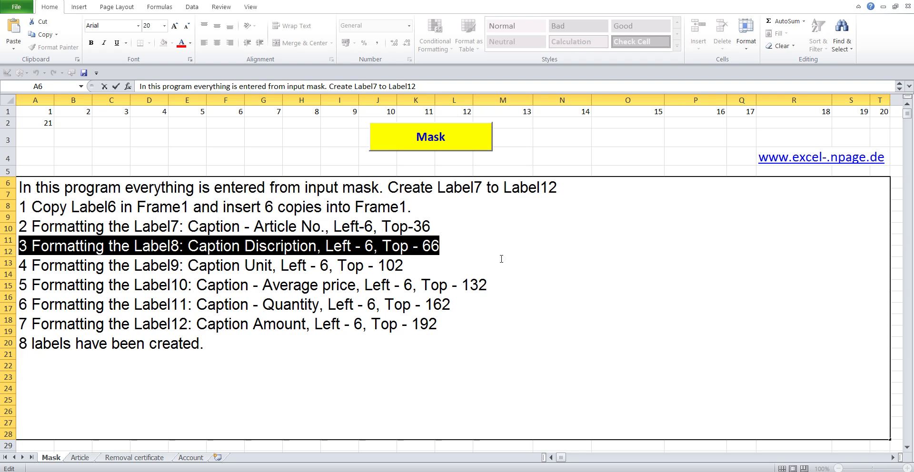
left_click(197, 243)
left_click_drag(188, 246, 314, 245)
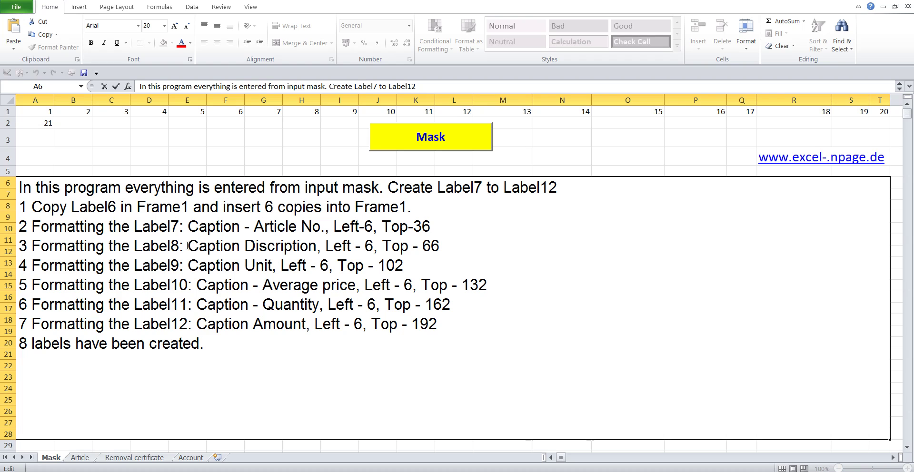
right_click(301, 246)
left_click(327, 263)
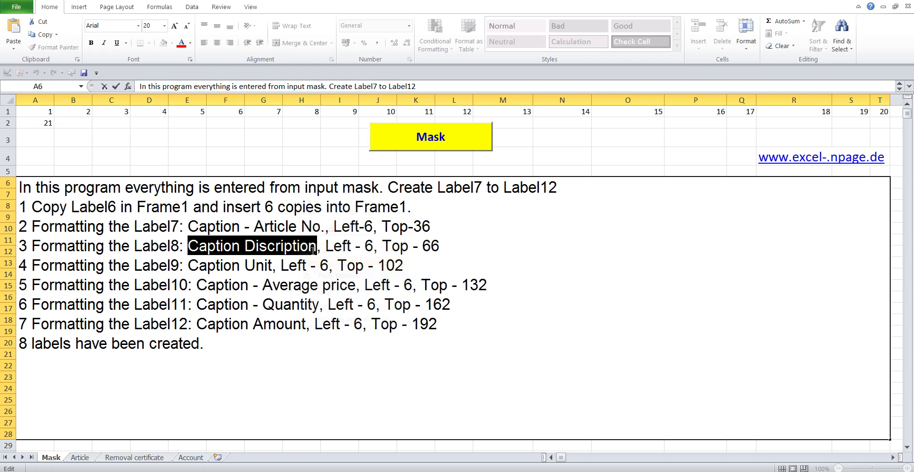
left_click(263, 157)
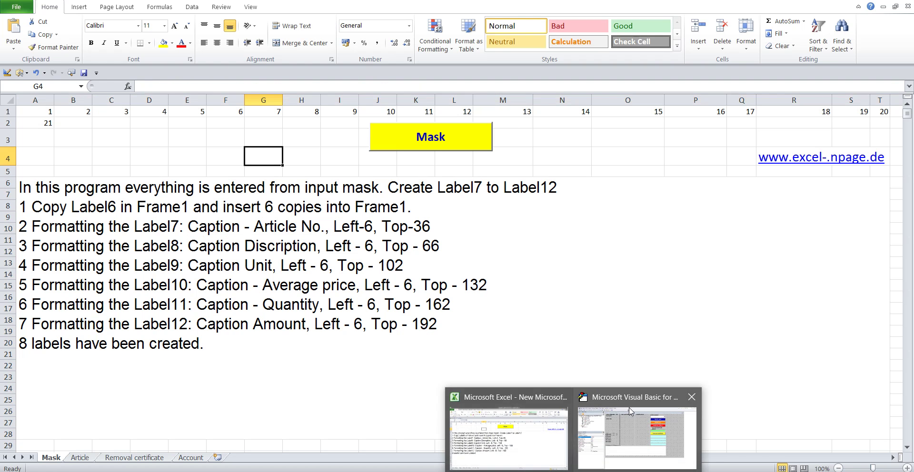
left_click(629, 411)
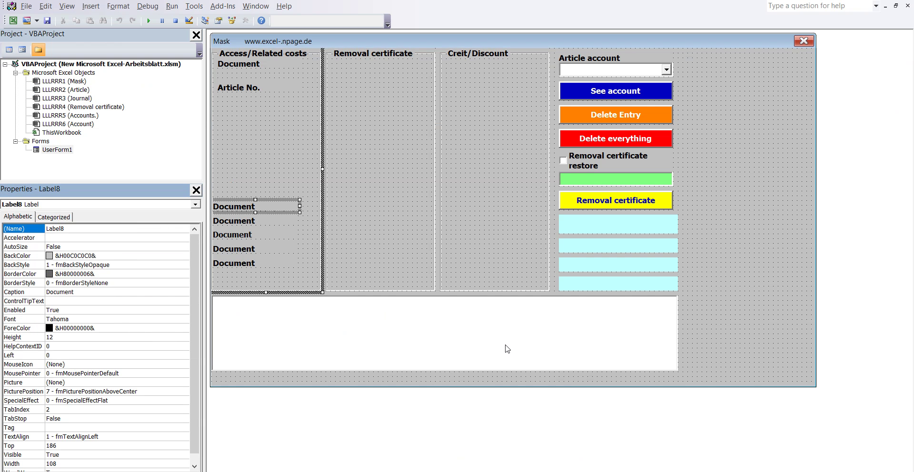
- Paste 'Caption Discription' as Label8's caption
left_click(83, 228)
left_click(80, 291)
left_click(80, 291)
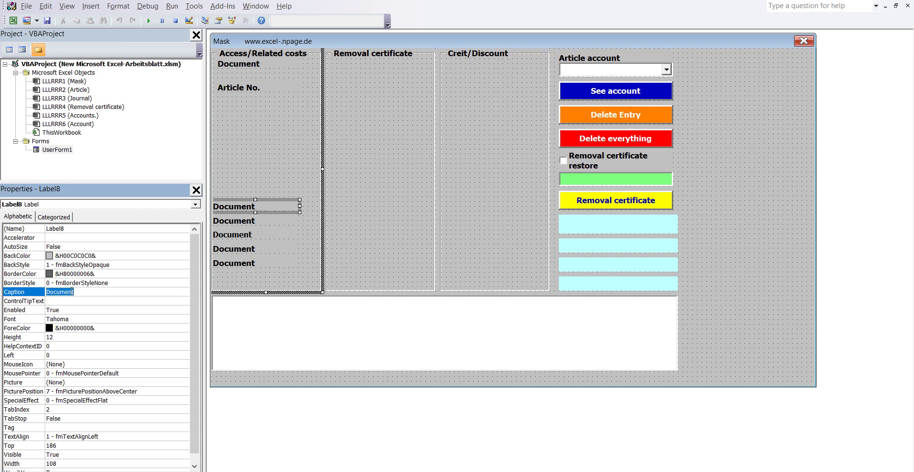
right_click(71, 291)
left_click(102, 335)
- Set Label8 to Left 6 and Top 66, then select Label9
left_click(59, 356)
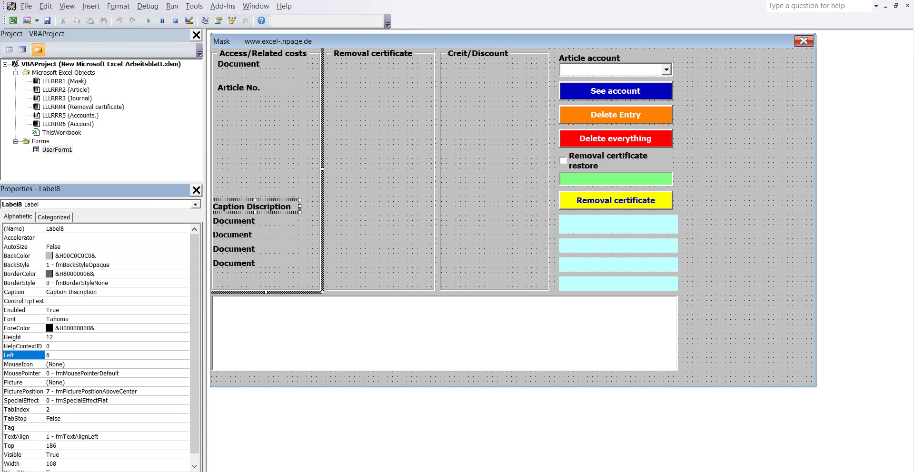
left_click(60, 446)
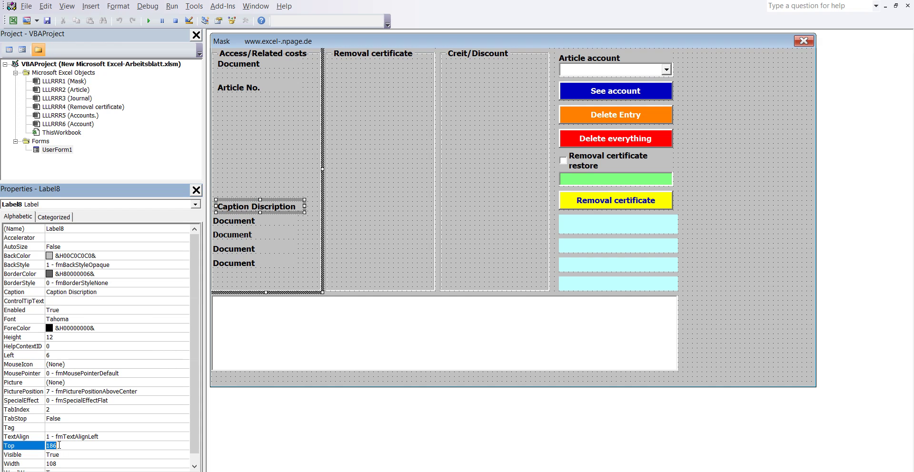
type("66")
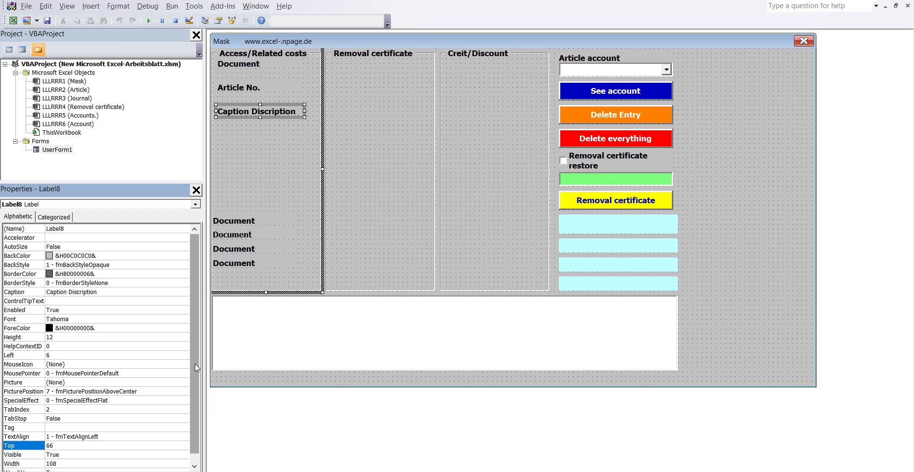
left_click(249, 222)
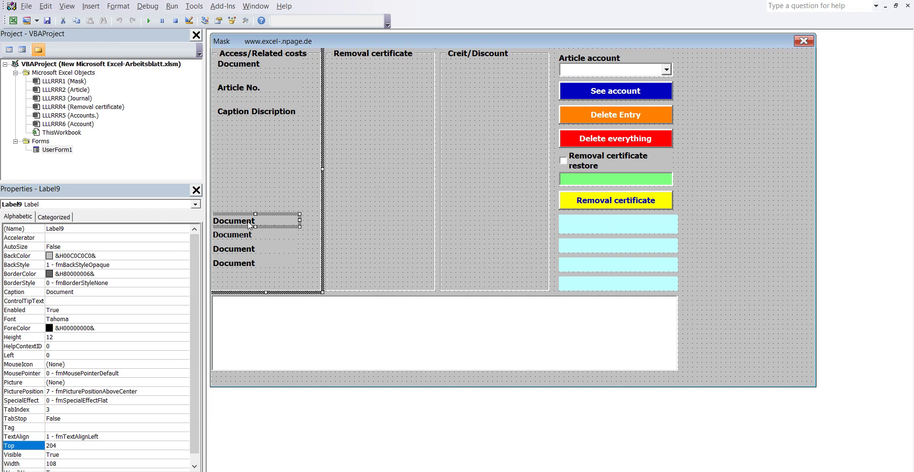
left_click(76, 230)
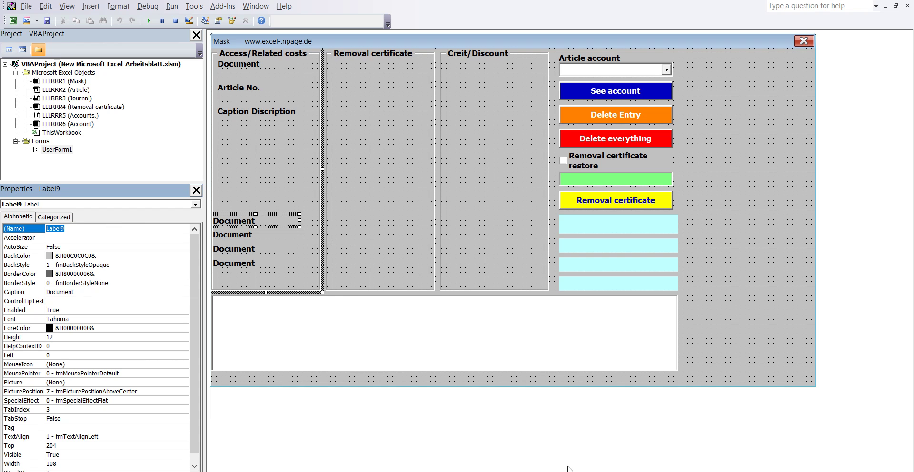
- Insert a dash into the Label8 instruction line so it reads 'Caption - Discription'
left_click(537, 428)
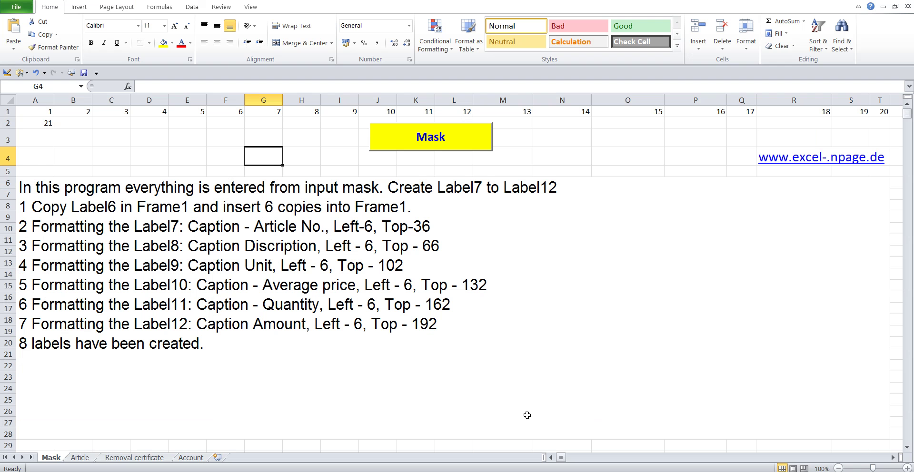
double_click(231, 253)
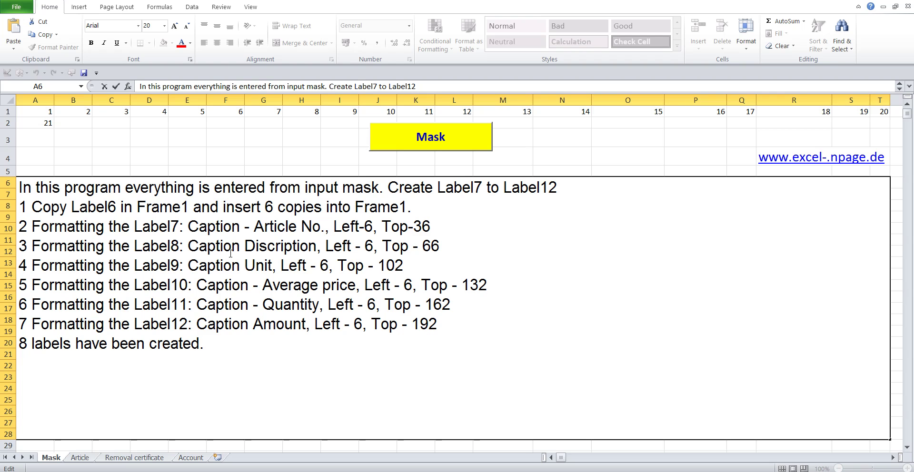
left_click_drag(19, 265, 447, 267)
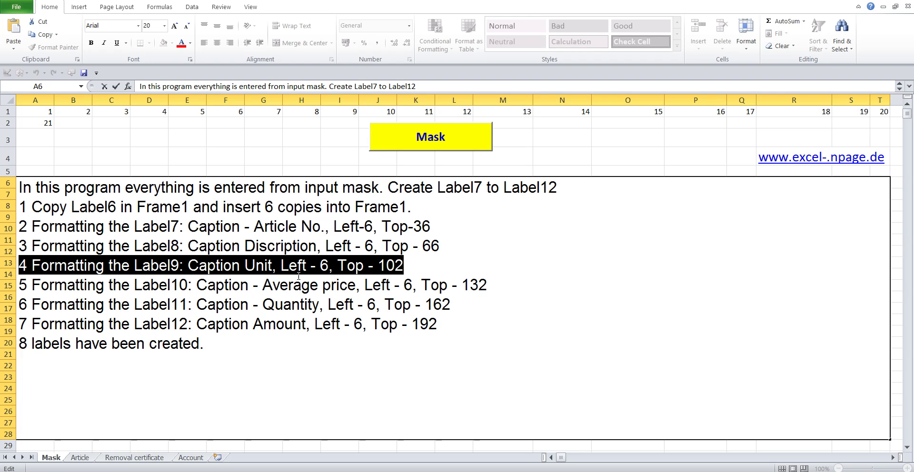
left_click(247, 264)
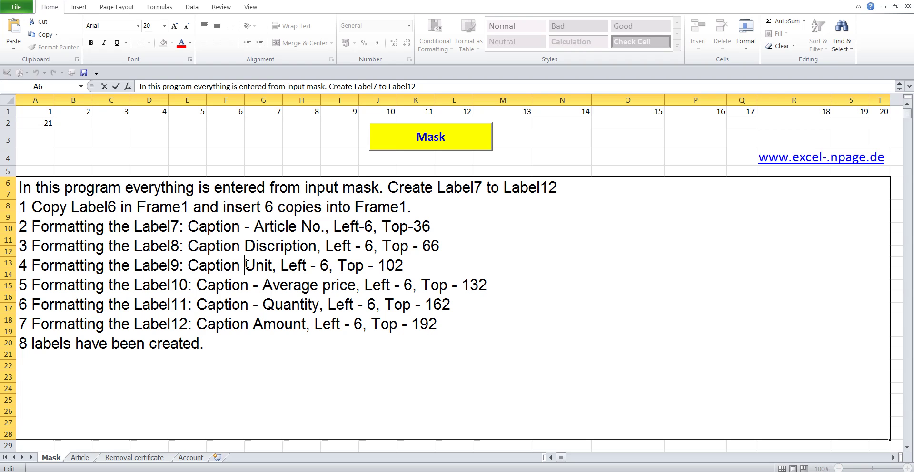
type("_")
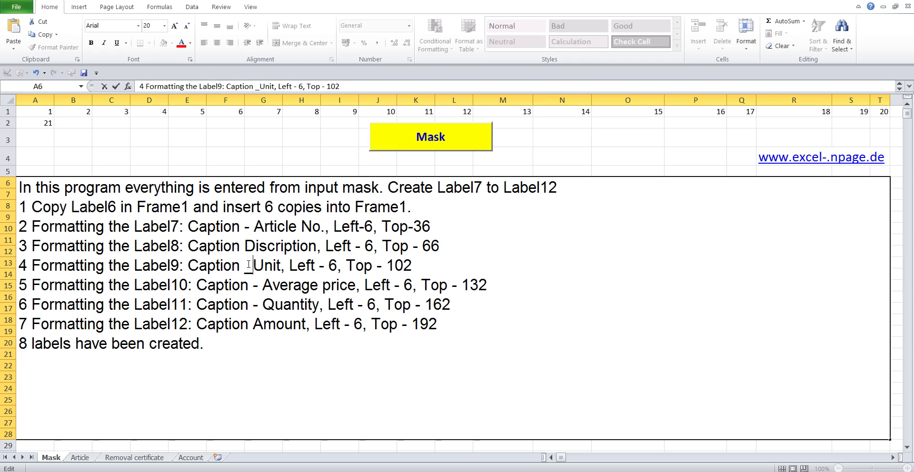
key("BackSpace")
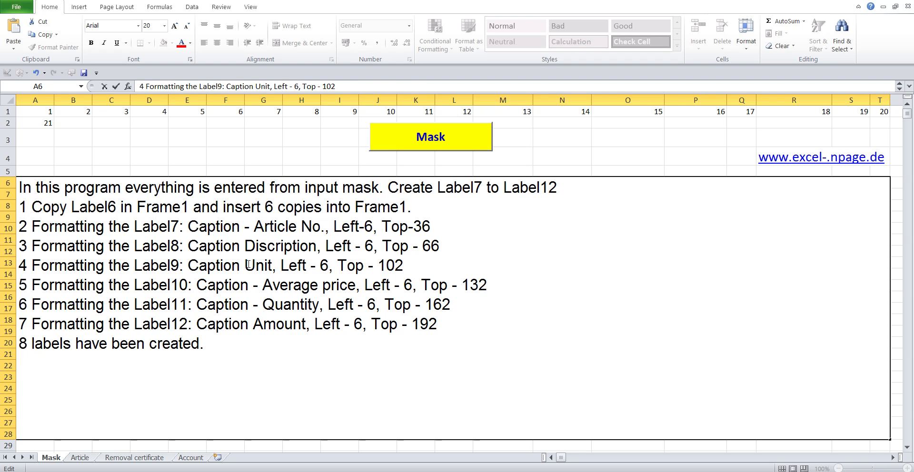
type("- ")
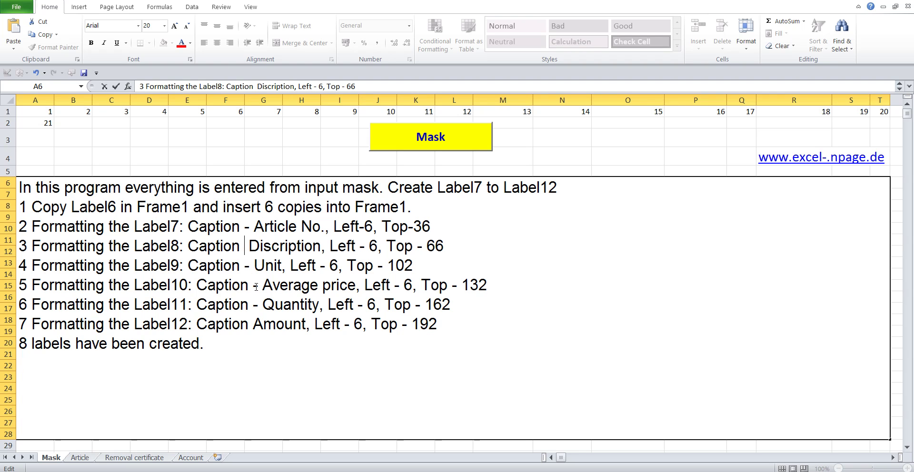
type(" -")
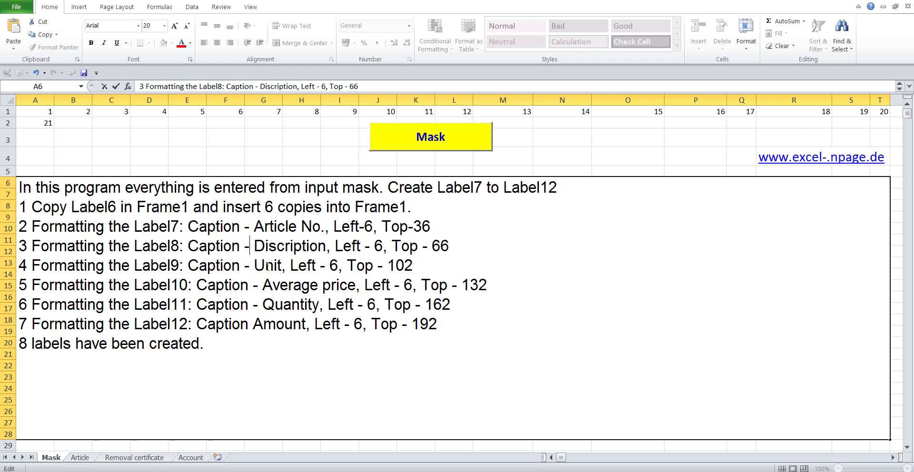
- Copy the word 'Unit' from the Label9 instruction line
left_click(265, 266)
double_click(267, 267)
left_click(266, 266)
left_click_drag(258, 265, 281, 265)
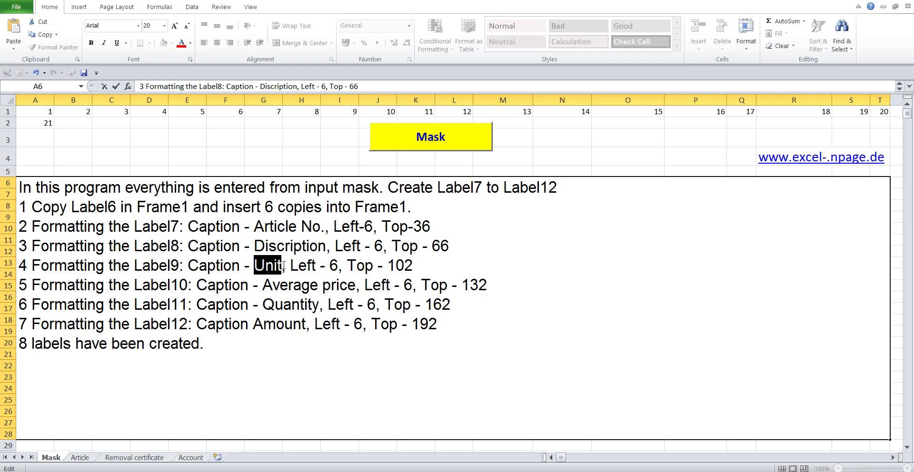
right_click(276, 265)
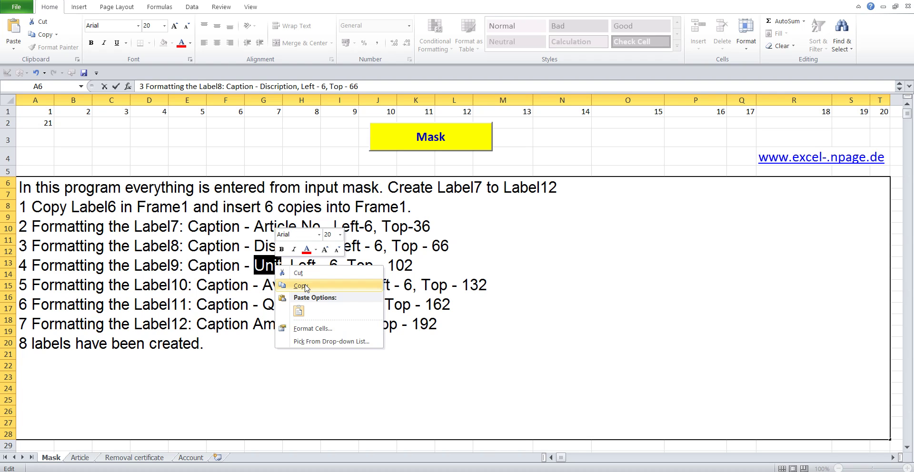
left_click(304, 285)
left_click(271, 154)
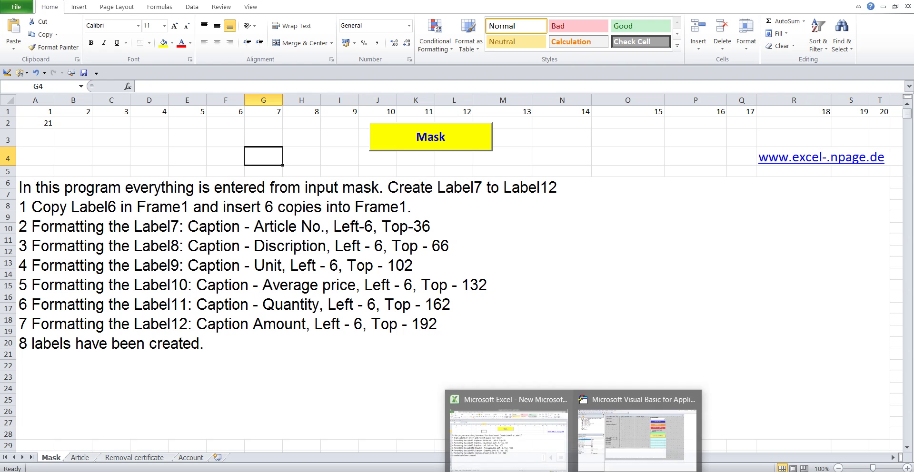
- Paste 'Unit' as Label9's caption, replacing 'Document'
left_click(619, 431)
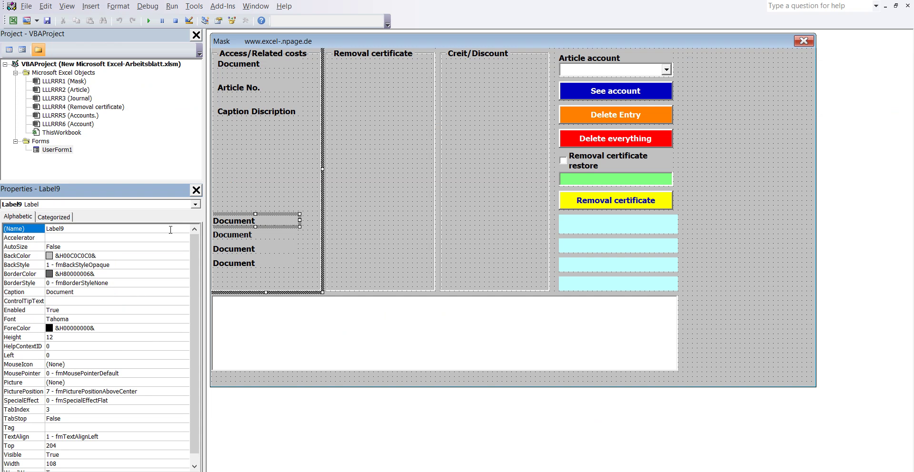
double_click(82, 229)
double_click(82, 292)
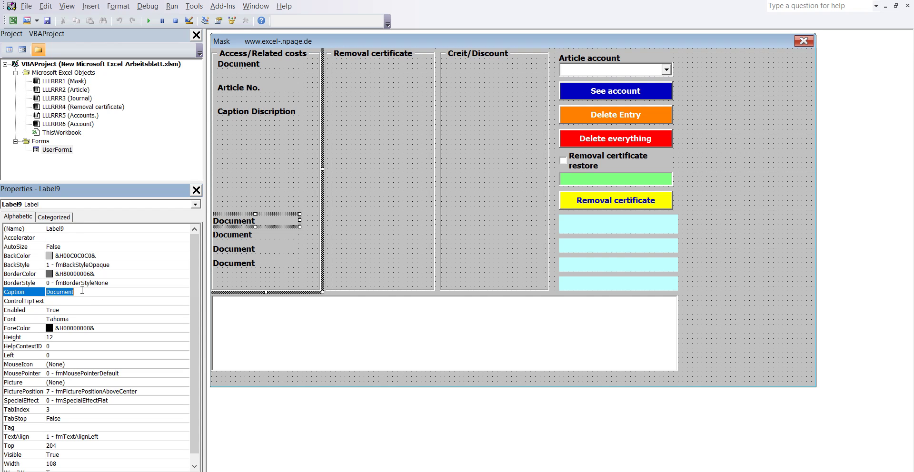
right_click(56, 294)
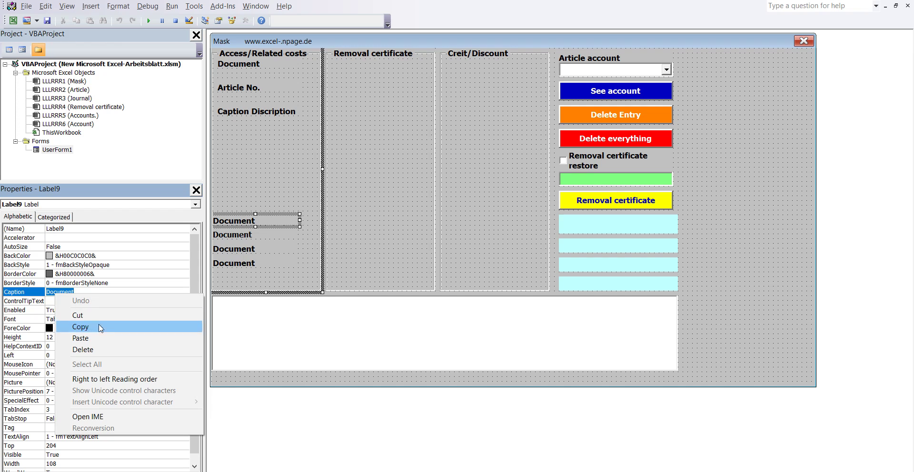
left_click(94, 338)
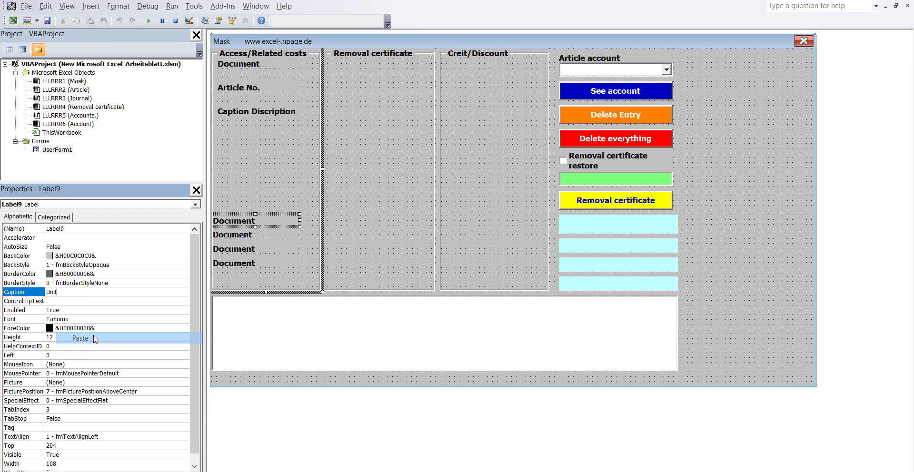
- Set Label9's Top to 102, then select Label10
left_click(62, 446)
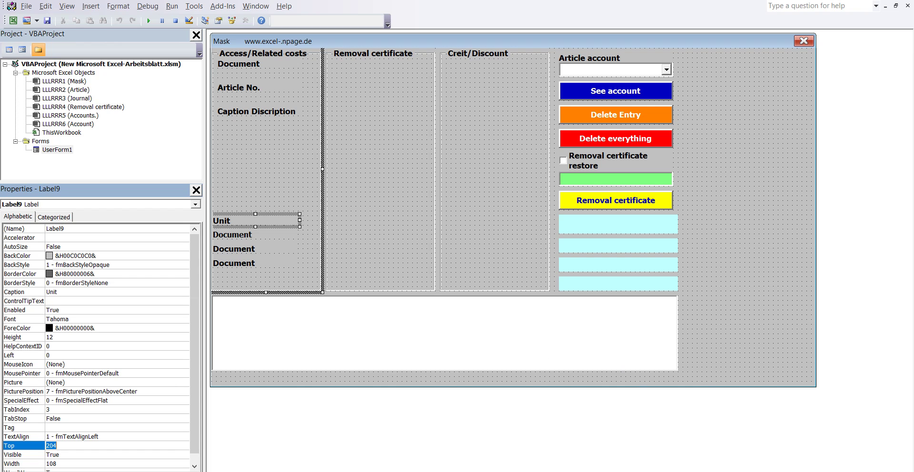
left_click(538, 440)
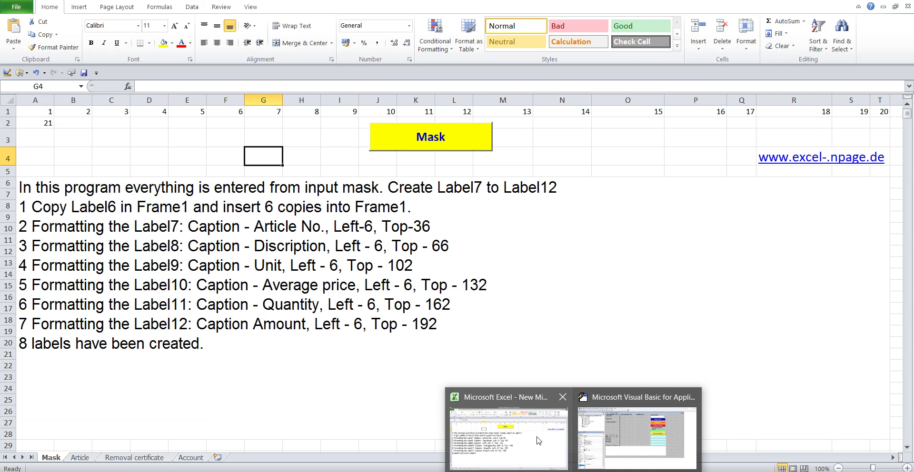
left_click(637, 437)
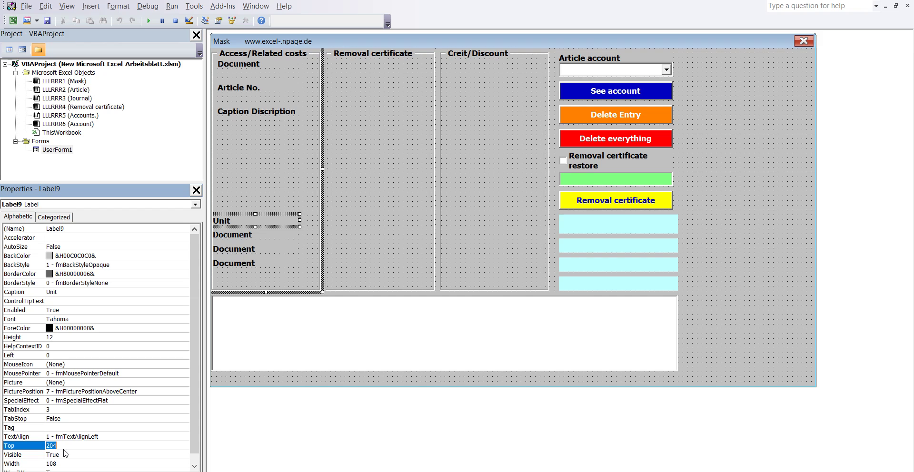
type("102")
key("Return")
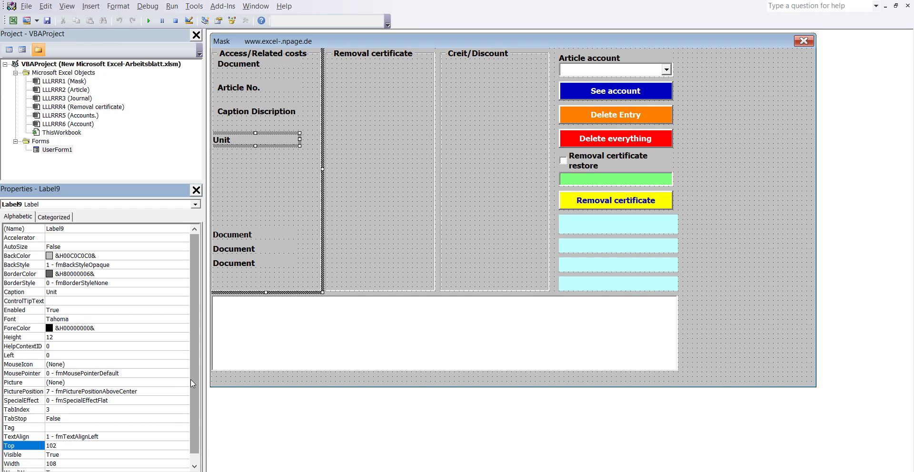
left_click(238, 239)
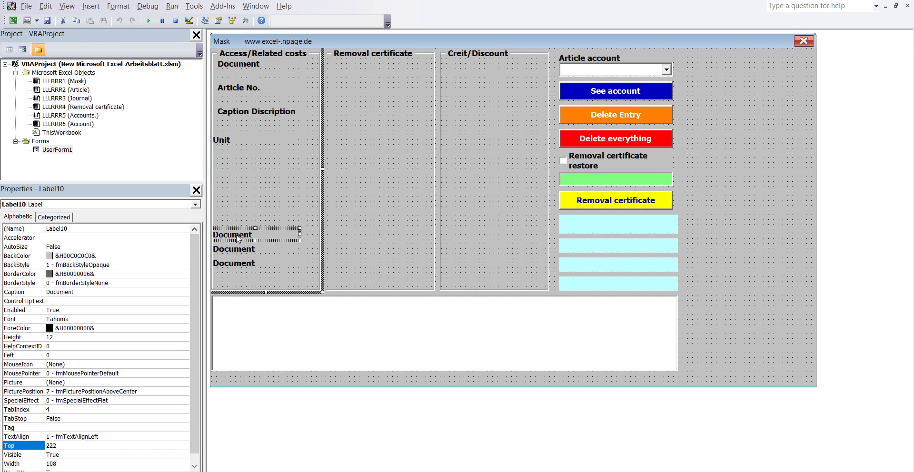
left_click(74, 228)
double_click(75, 228)
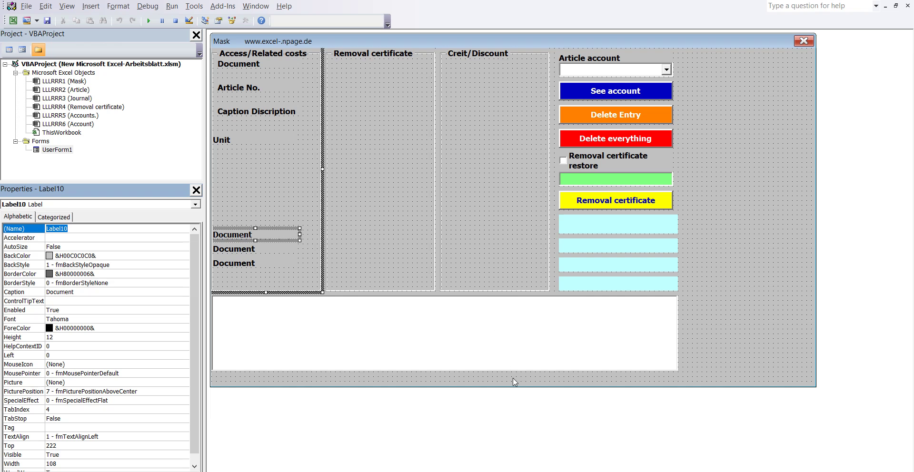
- Copy 'Average price' from the Label10 instruction line in cell A6
left_click(529, 426)
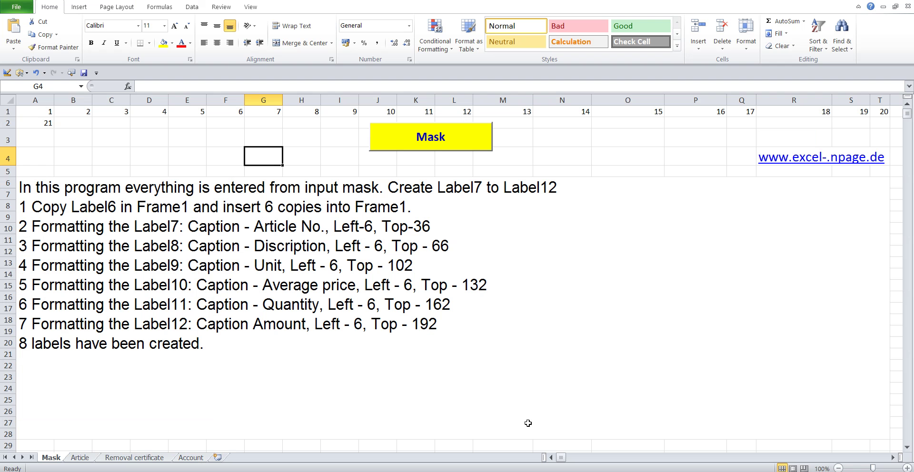
double_click(243, 289)
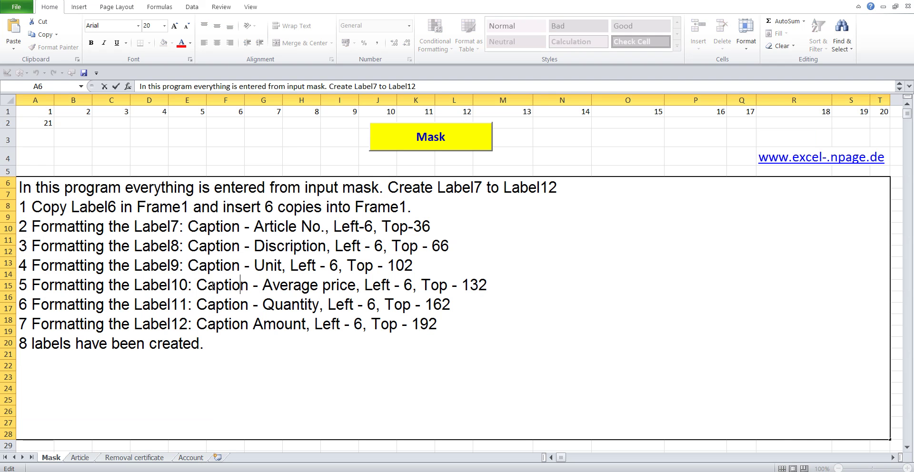
left_click_drag(29, 285, 513, 276)
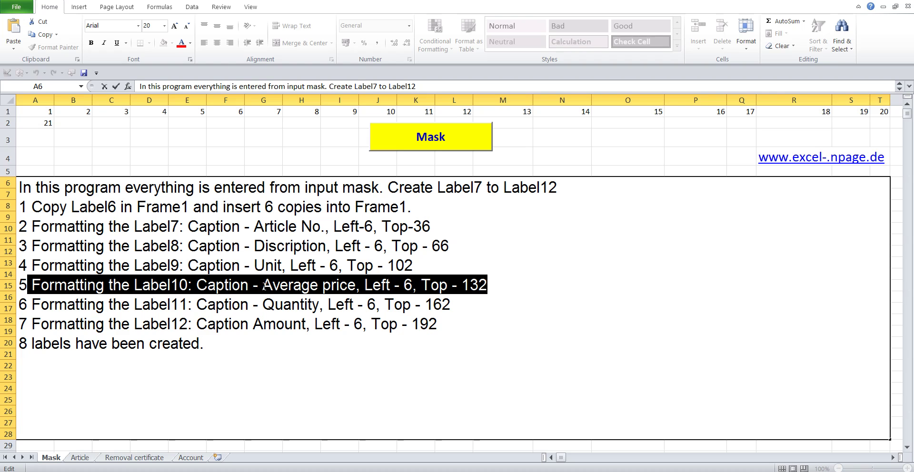
left_click_drag(262, 286, 356, 286)
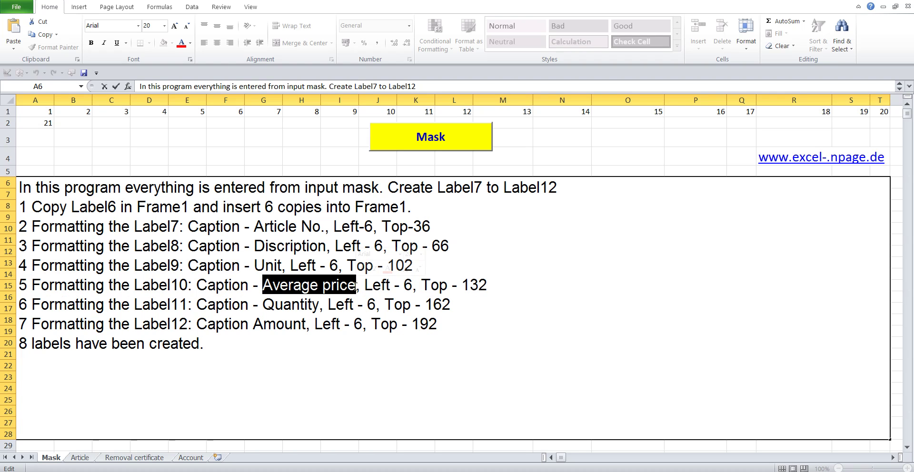
right_click(357, 287)
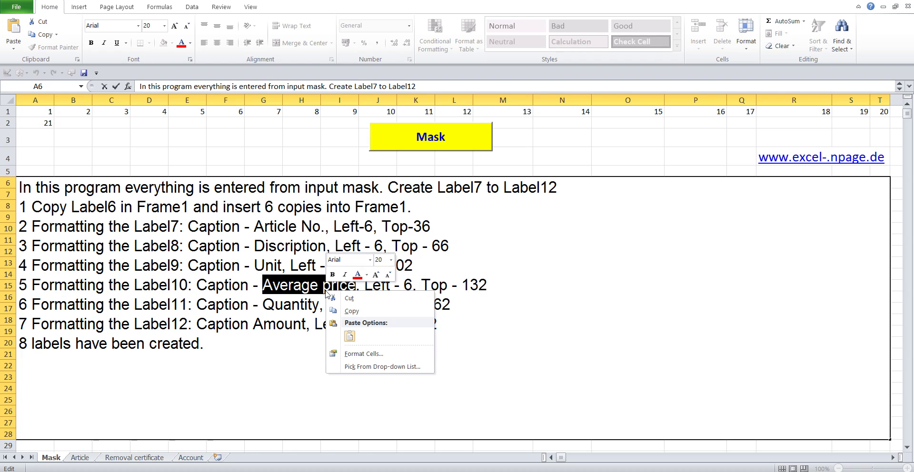
left_click(352, 311)
left_click(268, 160)
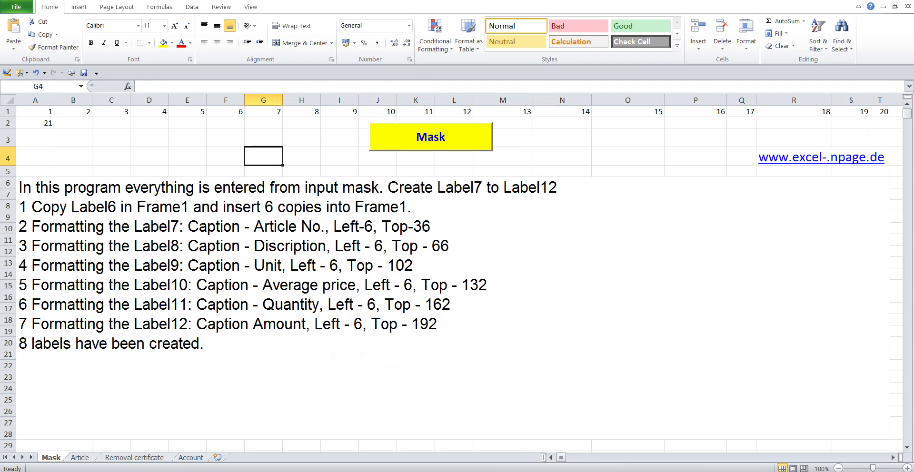
left_click(598, 413)
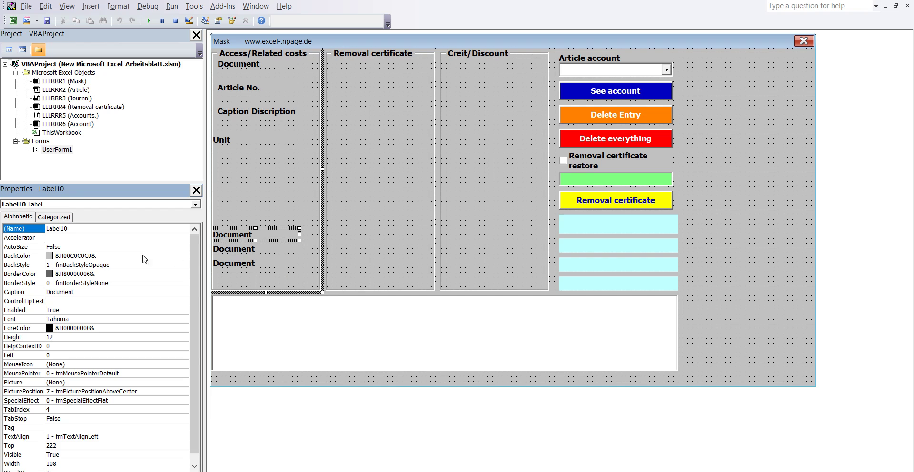
- Paste 'Average price' as Label10's caption and position it at Left 6, Top 132
double_click(72, 232)
left_click(80, 294)
double_click(81, 293)
right_click(66, 291)
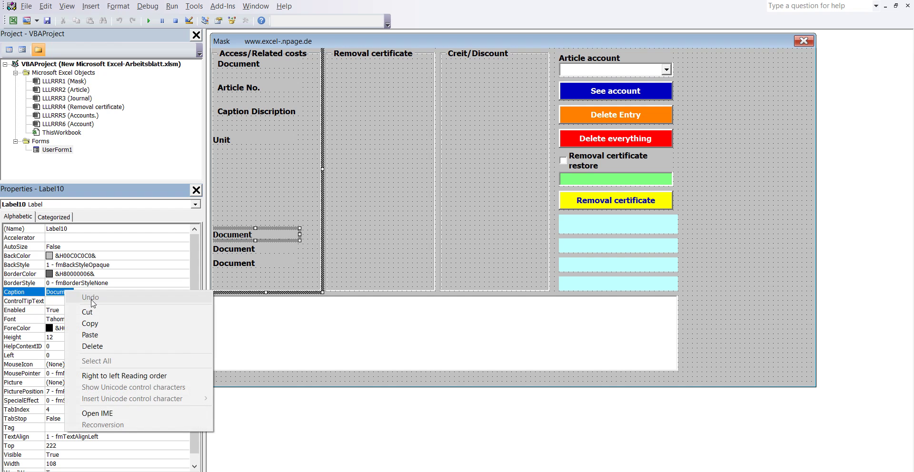
left_click(103, 336)
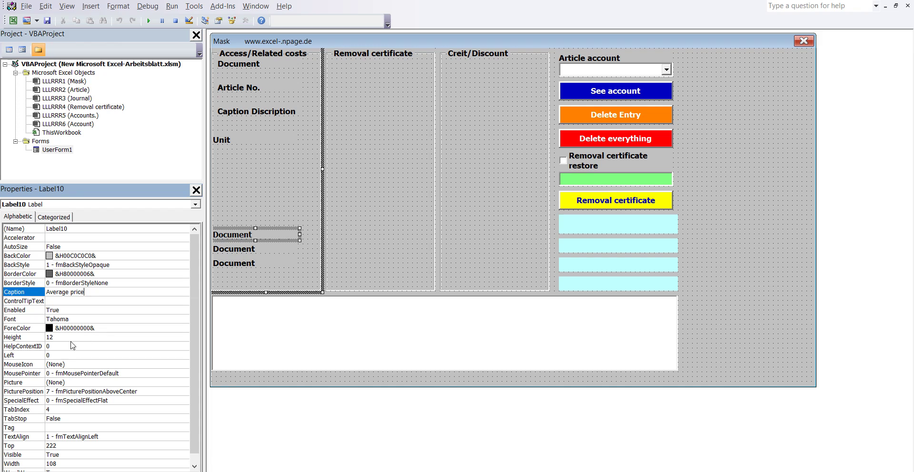
left_click(58, 355)
type("6")
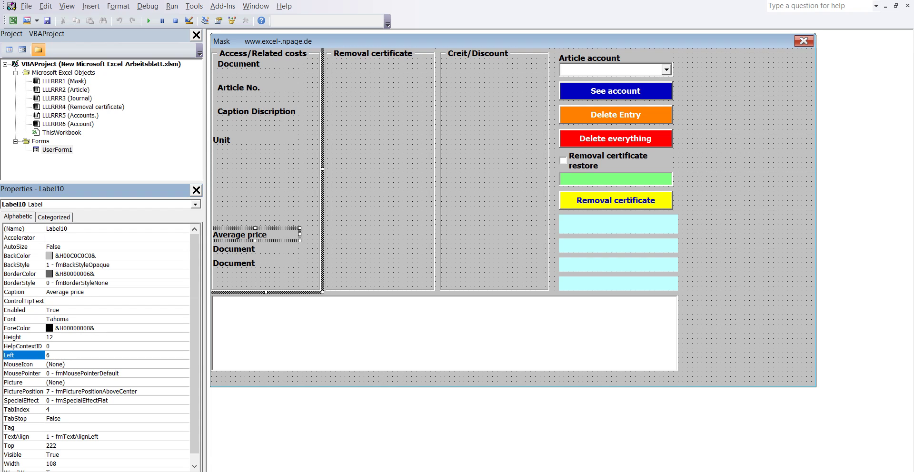
double_click(60, 447)
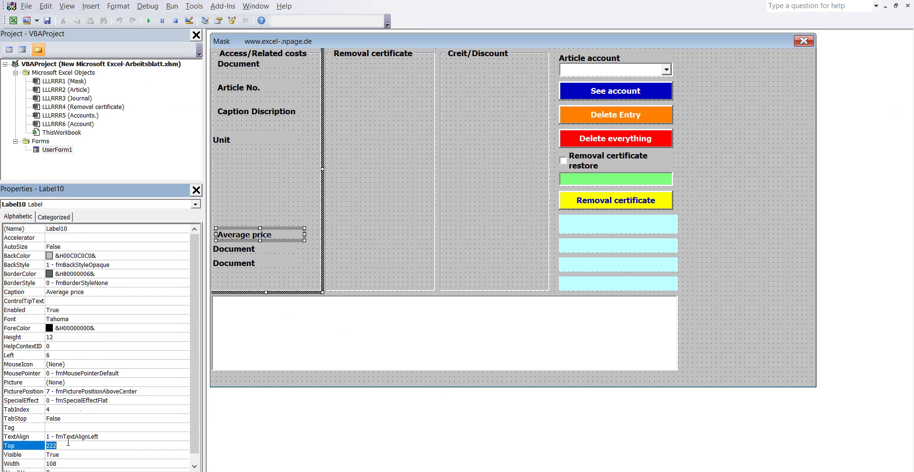
type("132")
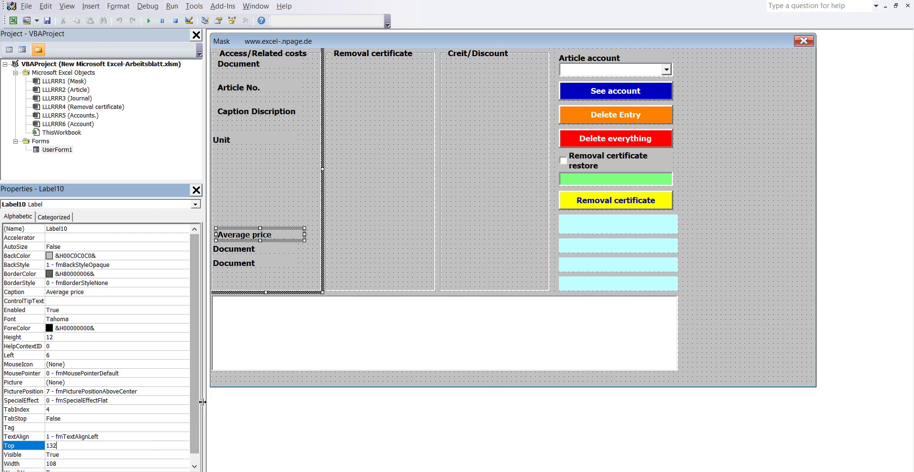
key("Return")
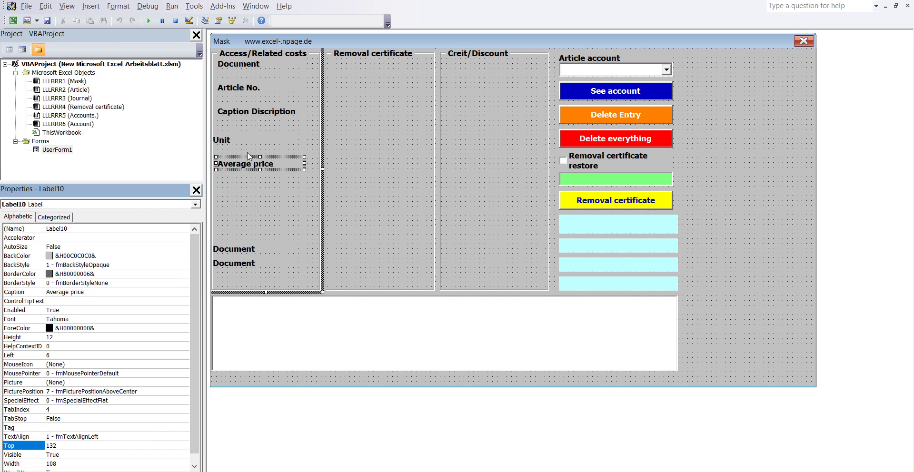
- Set the Unit label (Label9) Left to 6
left_click(244, 143)
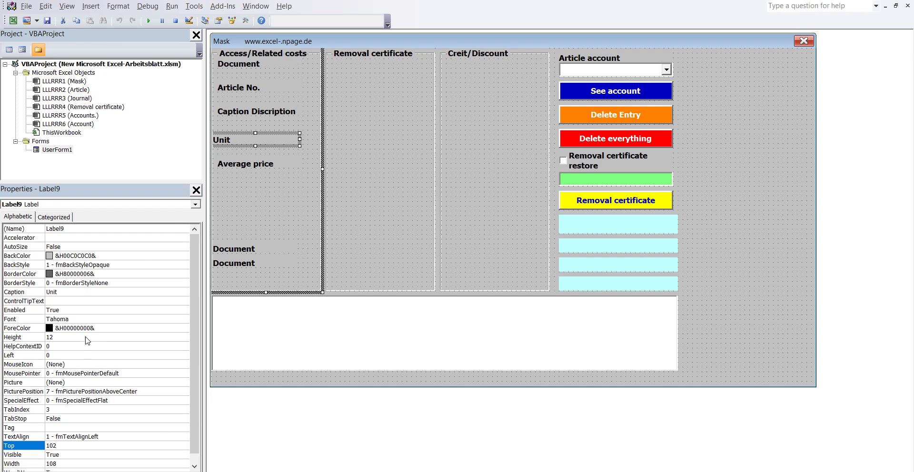
left_click(57, 355)
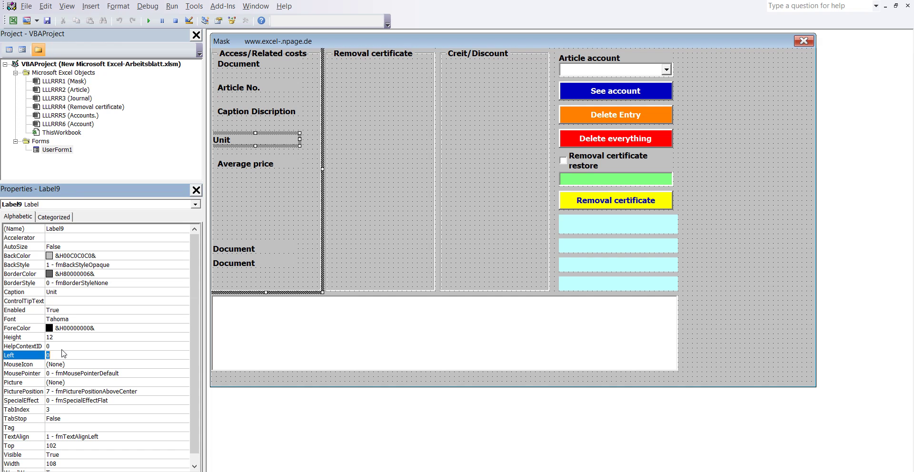
type("6")
left_click(194, 310)
left_click(243, 250)
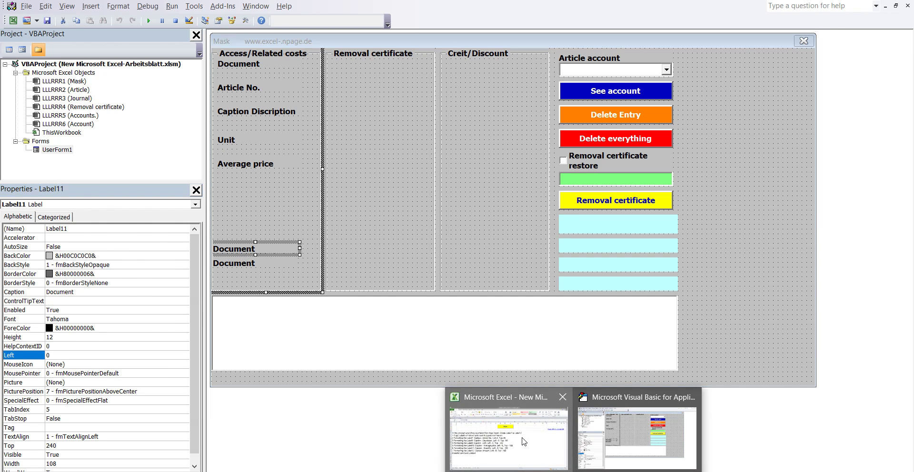
left_click(474, 415)
- Copy the word 'Quantity' from the Label11 instruction line in A6 and return to the VBA editor
left_click(179, 298)
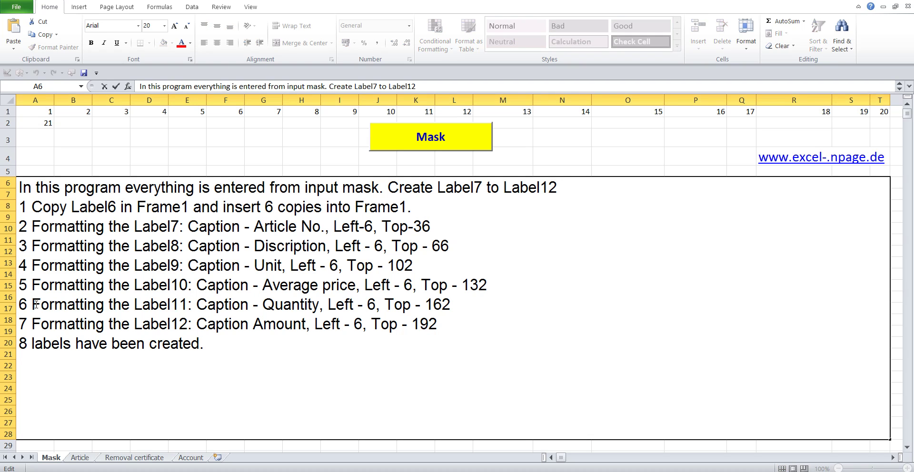
left_click_drag(19, 304, 486, 301)
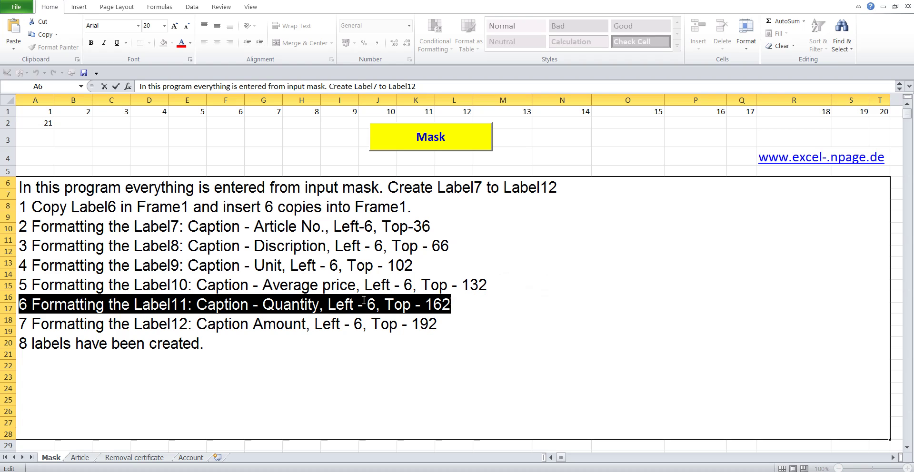
left_click_drag(263, 306, 319, 306)
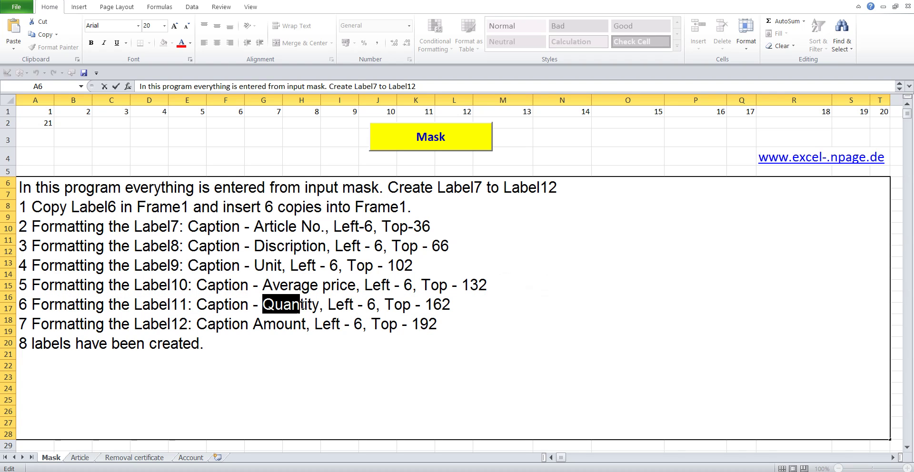
right_click(303, 309)
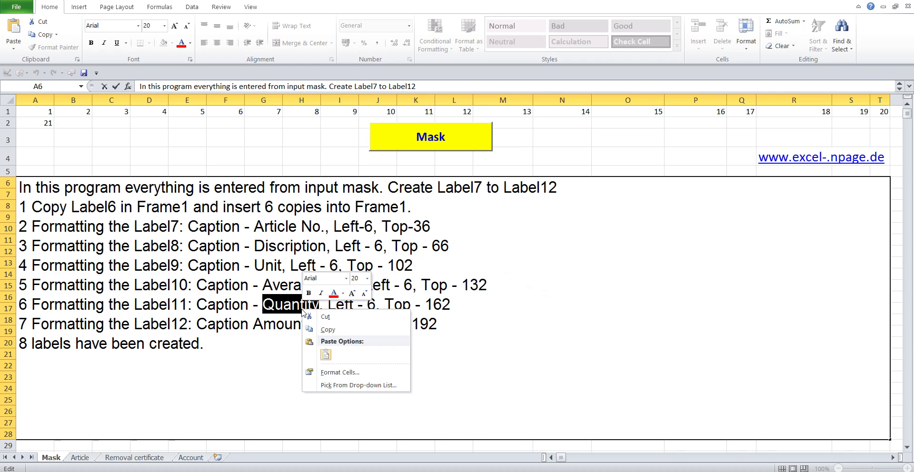
left_click(331, 333)
left_click(273, 156)
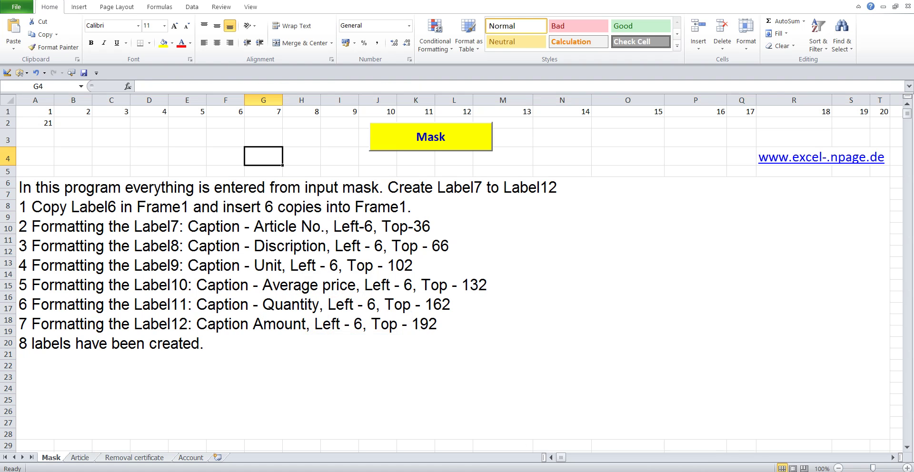
left_click(633, 421)
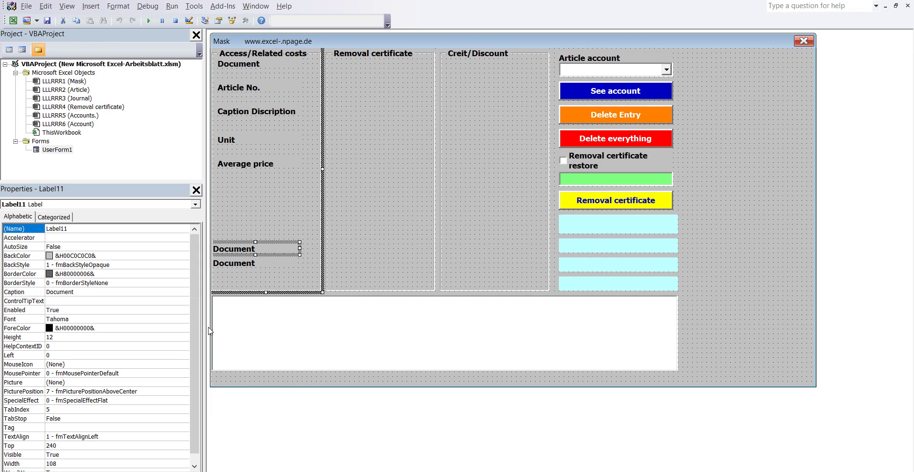
- Paste 'Quantity' as Label11's caption and position it at Left 6, Top 162
double_click(72, 228)
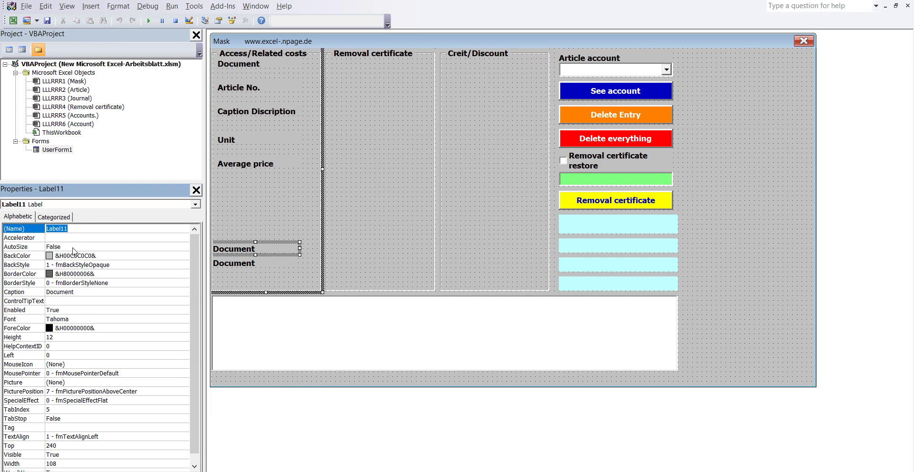
left_click(80, 292)
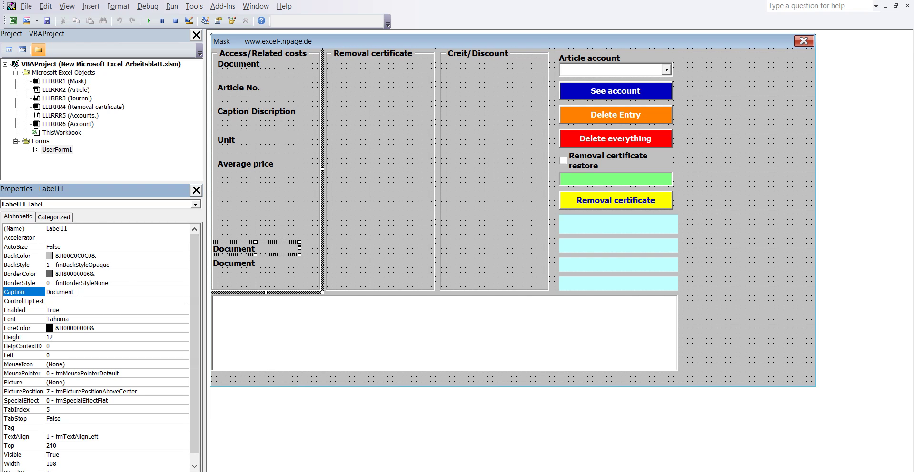
double_click(78, 292)
right_click(57, 292)
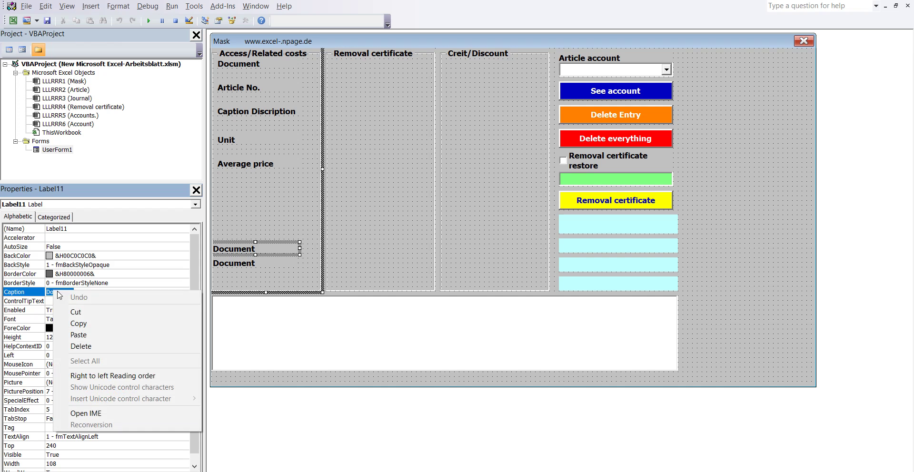
left_click(76, 335)
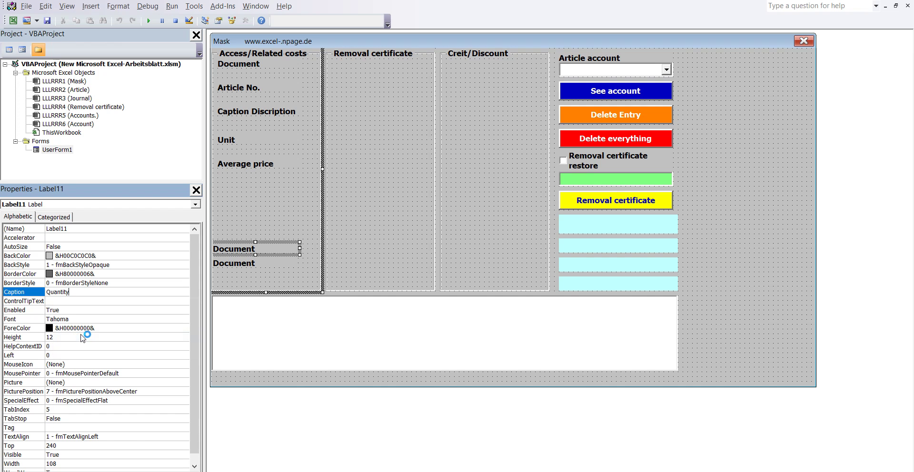
left_click(62, 356)
type("6")
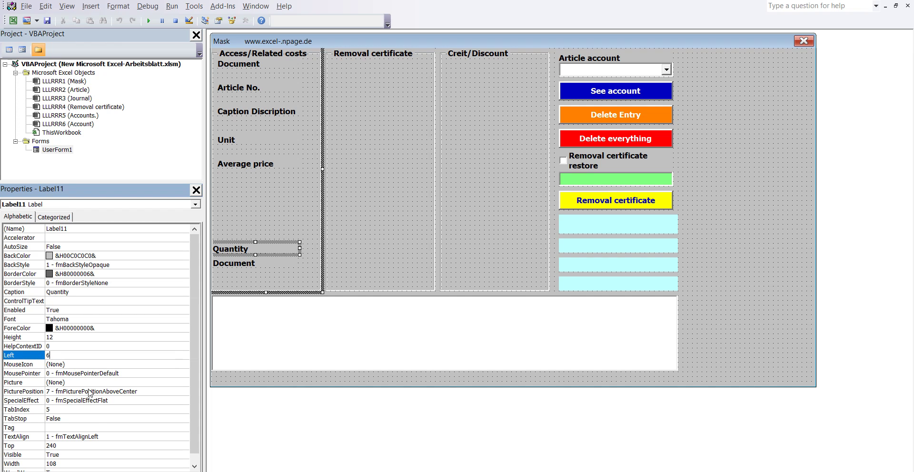
left_click(65, 447)
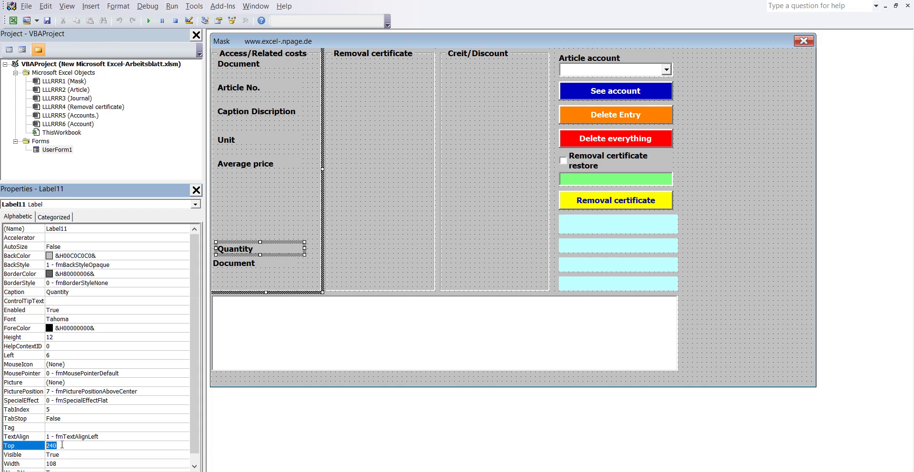
type("162")
key("Return")
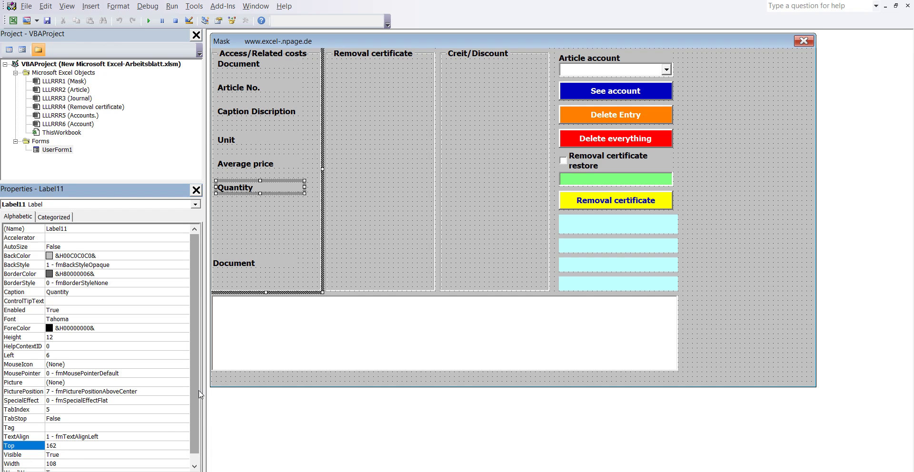
- Select the remaining Document label, Label12, then go back to the Excel worksheet
left_click(248, 270)
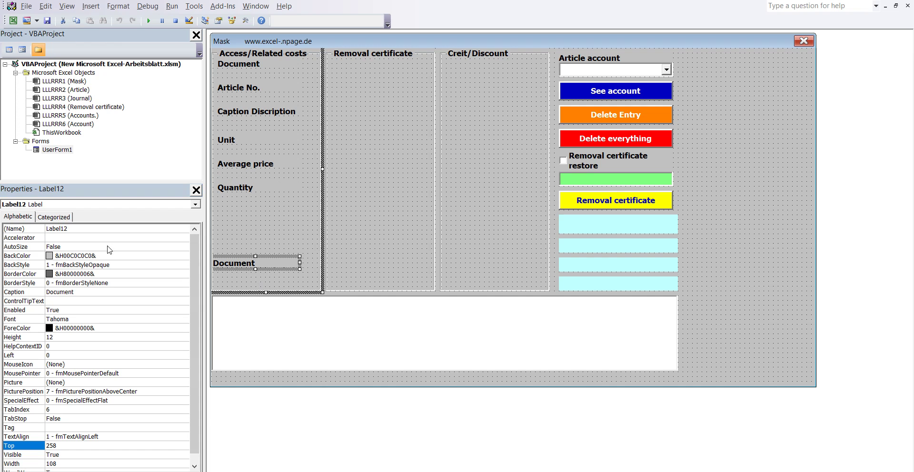
left_click(69, 229)
double_click(69, 229)
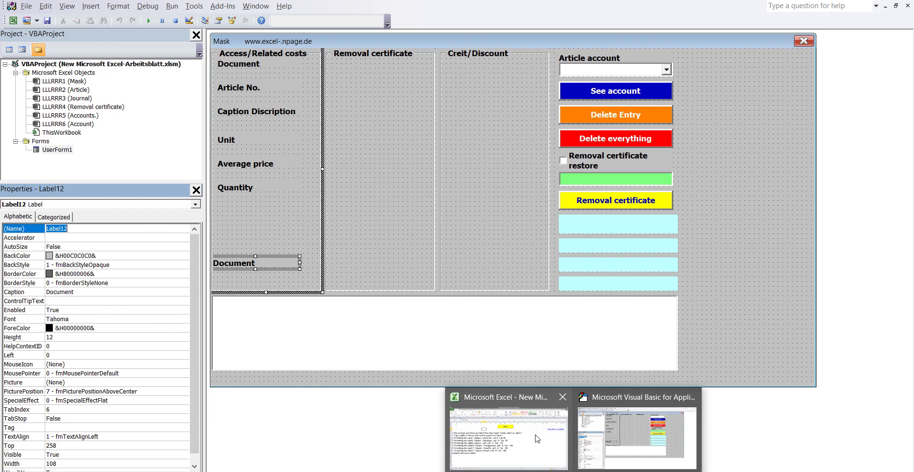
left_click(537, 437)
- Insert '- ' before Amount so the Label12 instruction reads 'Caption - Amount'
double_click(314, 323)
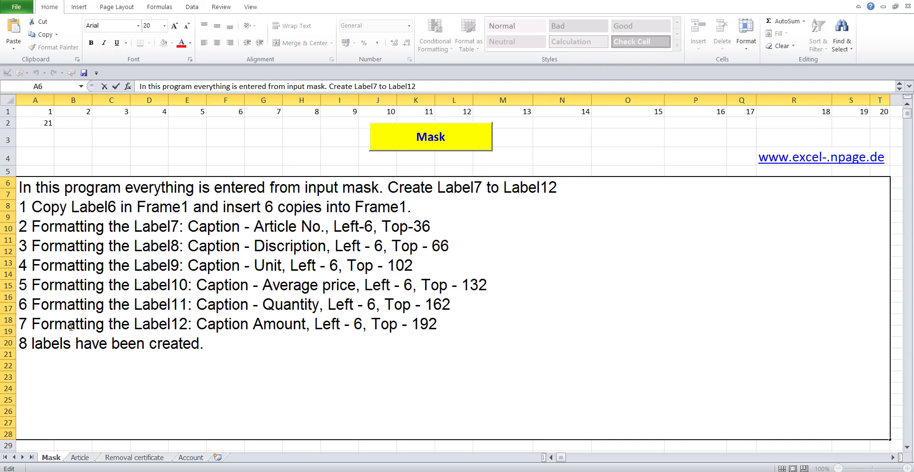
left_click_drag(19, 324, 455, 332)
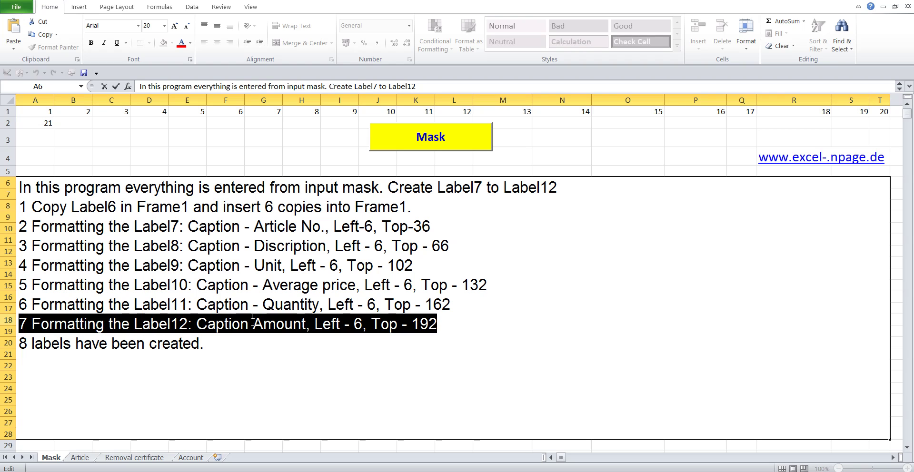
left_click(252, 318)
type("-")
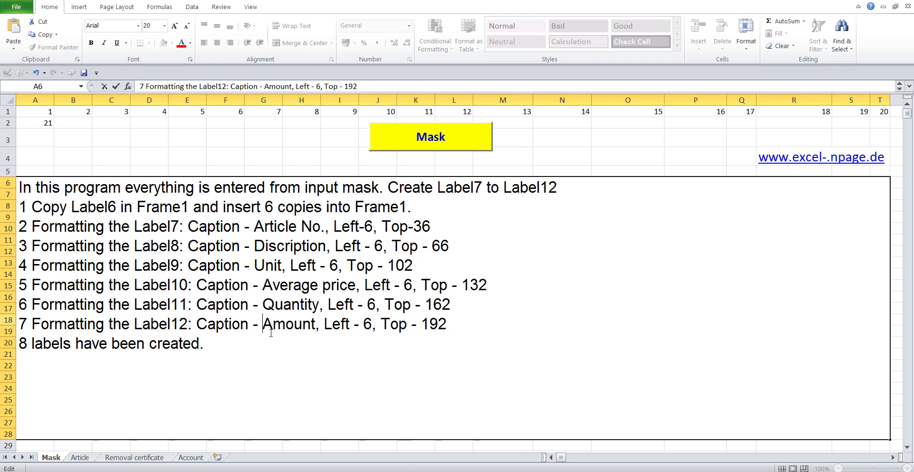
- Copy the word 'Amount' from the instruction line and return to the VBA editor
left_click_drag(263, 324, 313, 323)
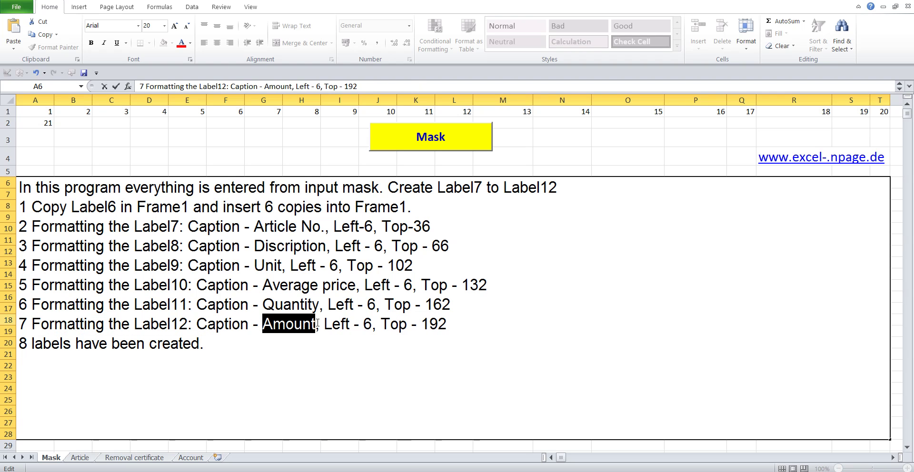
right_click(310, 327)
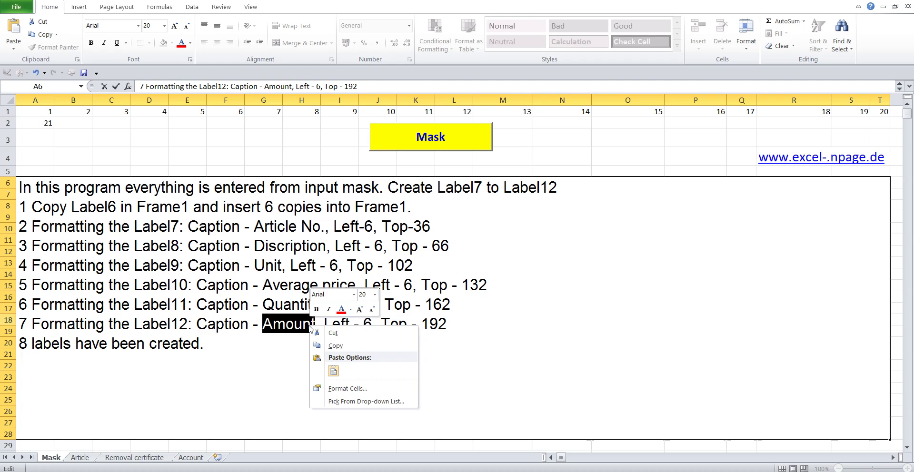
left_click(335, 352)
left_click(265, 153)
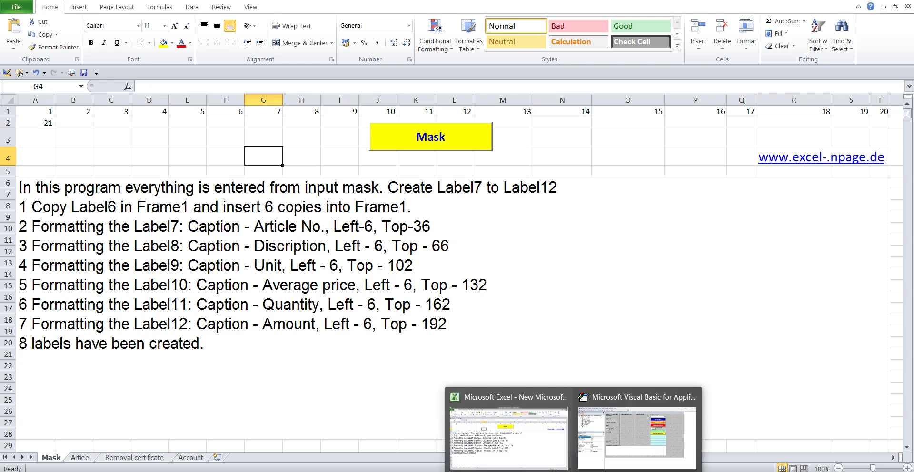
left_click(627, 418)
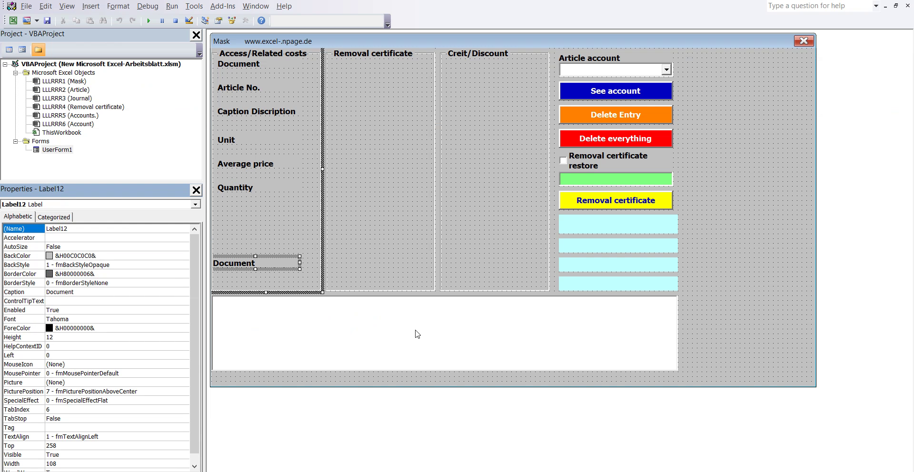
- Paste 'Amount' as Label12's caption and place it at Left 6, Top 192 below Quantity
left_click(78, 229)
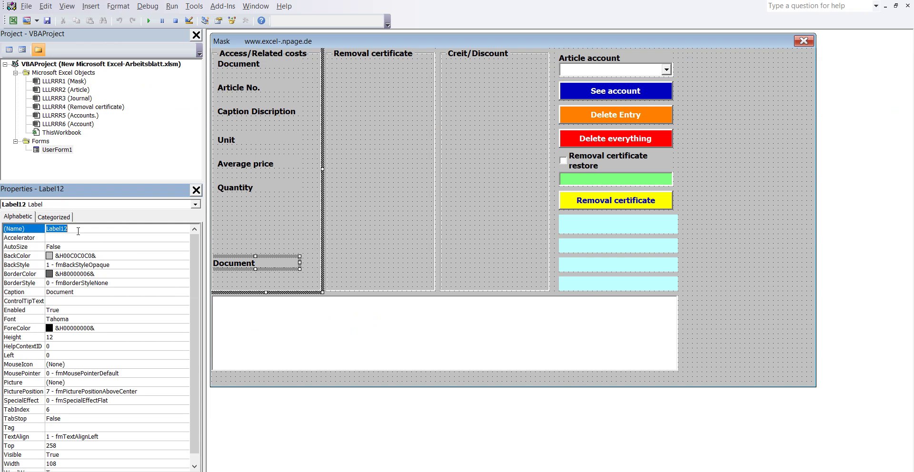
left_click(81, 292)
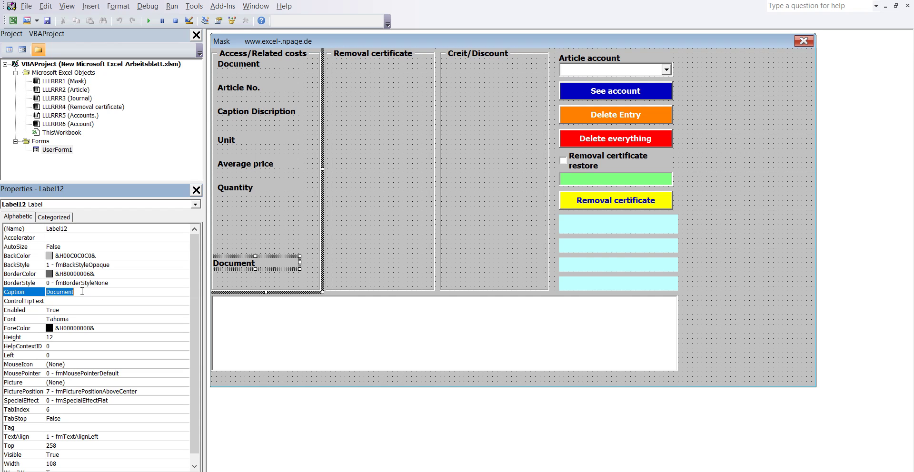
right_click(67, 293)
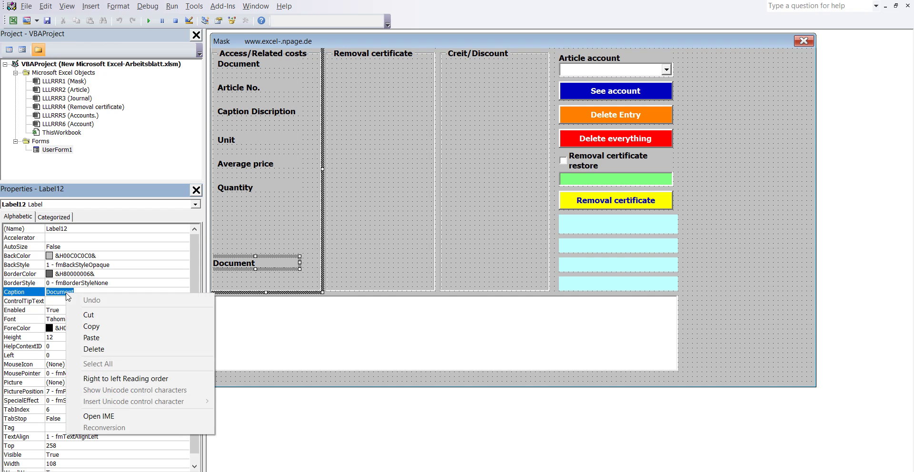
left_click(95, 339)
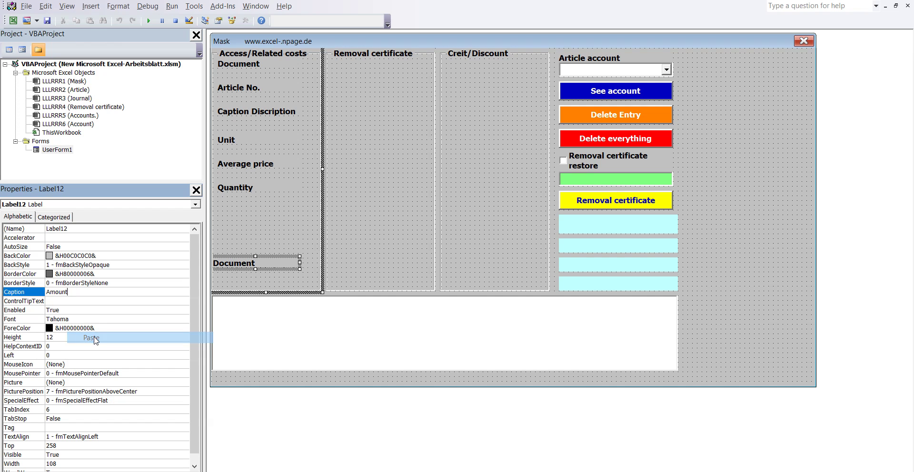
left_click(55, 355)
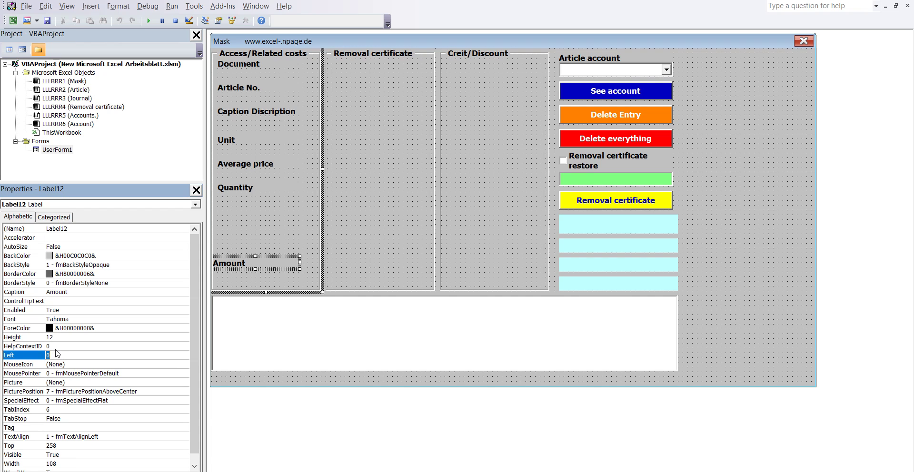
type("6")
left_click_drag(194, 341, 193, 350)
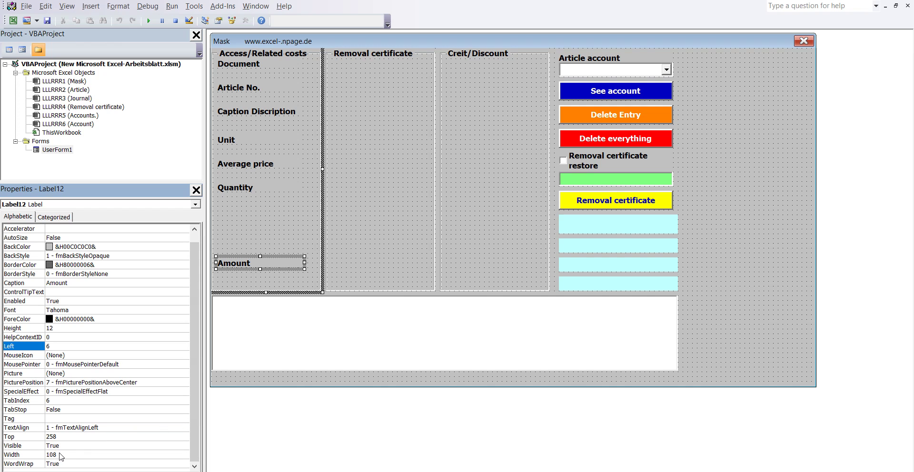
left_click(62, 455)
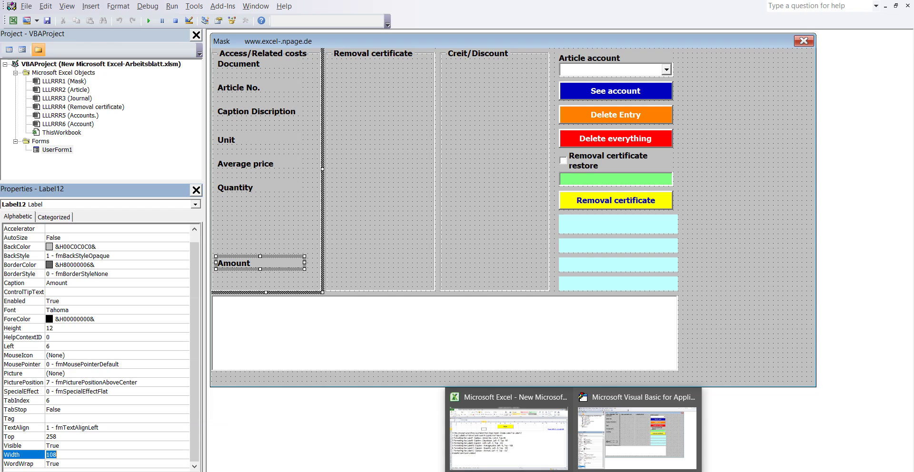
left_click(60, 436)
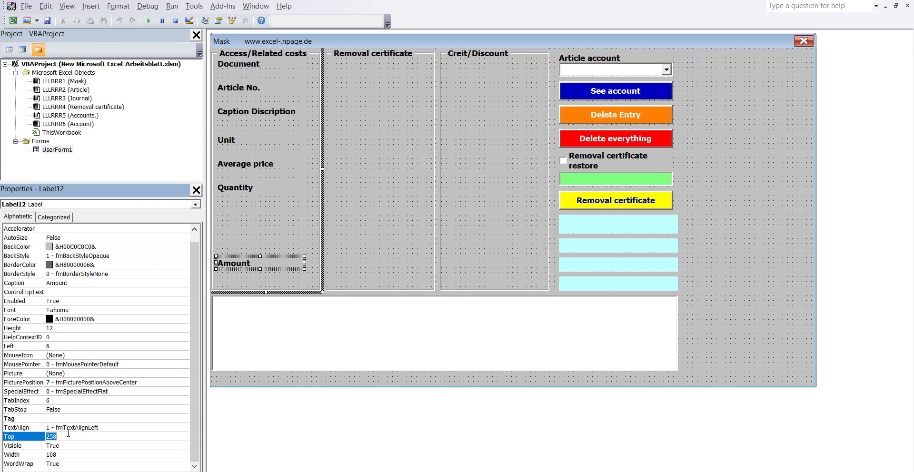
type("192")
key("Return")
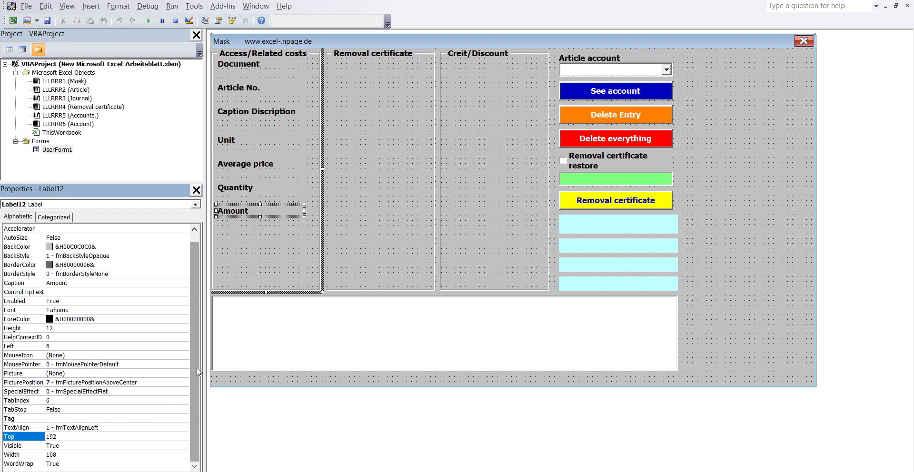
left_click(276, 240)
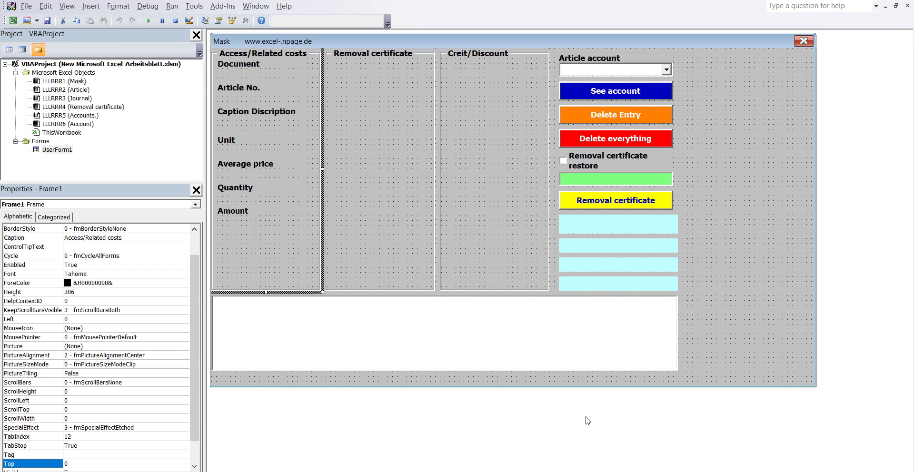
- Run UserForm1 from the yellow Mask button on the Excel worksheet
left_click(540, 447)
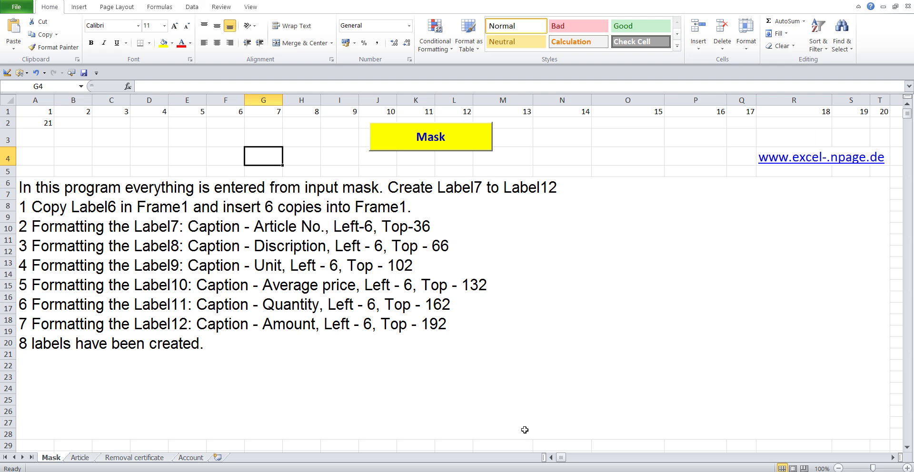
double_click(213, 339)
left_click_drag(204, 343, 19, 342)
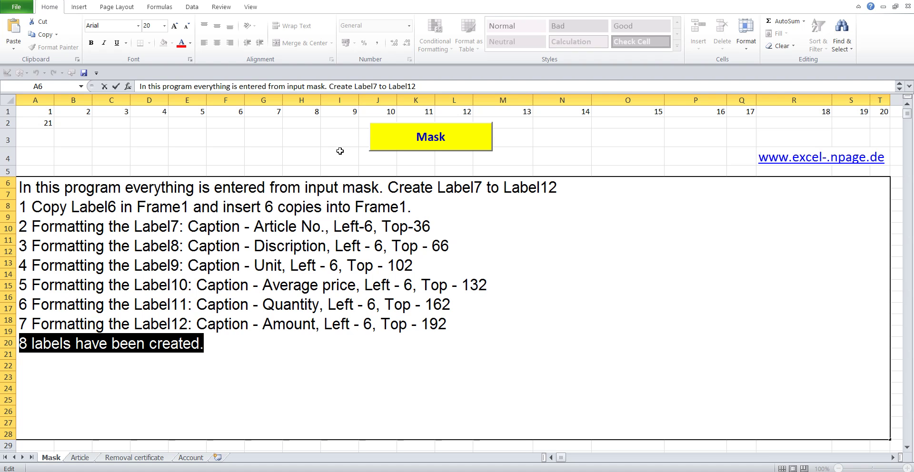
left_click(302, 138)
left_click(384, 150)
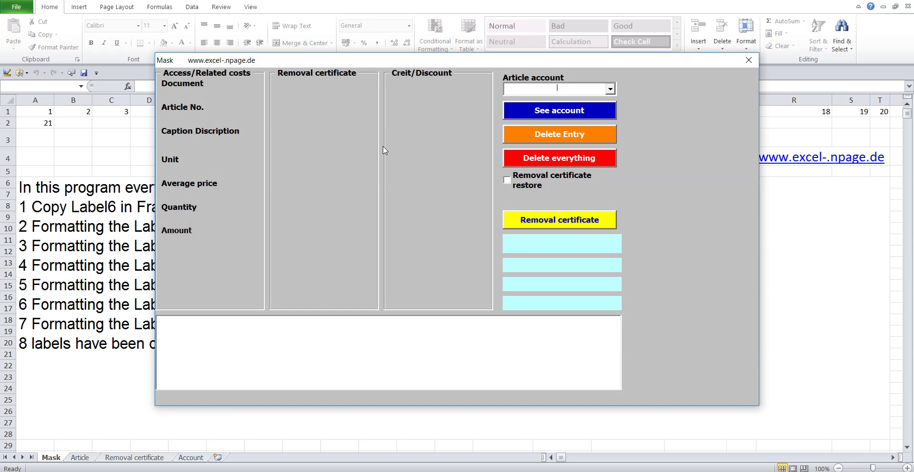